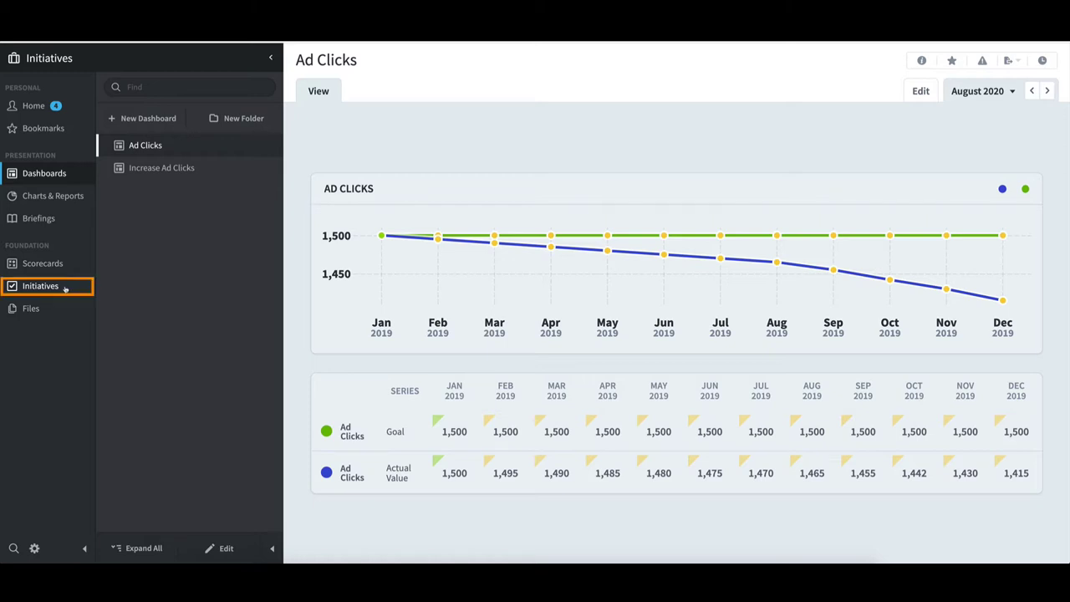
In Initiatives, view Refine ad headline, Refine target audience and End campaign, then return to Refine ad headline
click(66, 289)
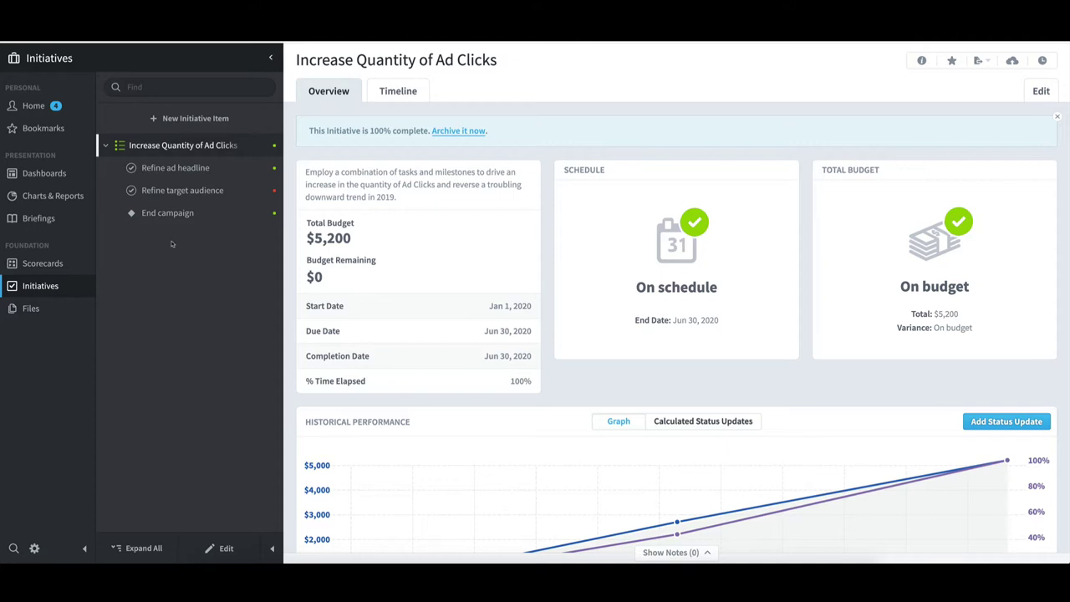
click(195, 172)
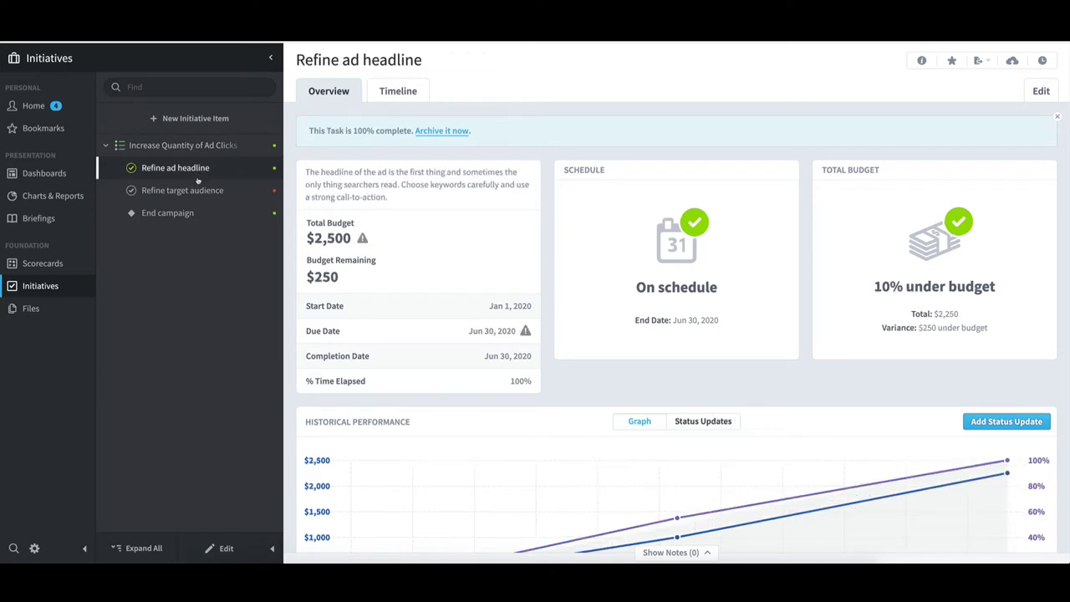
click(200, 191)
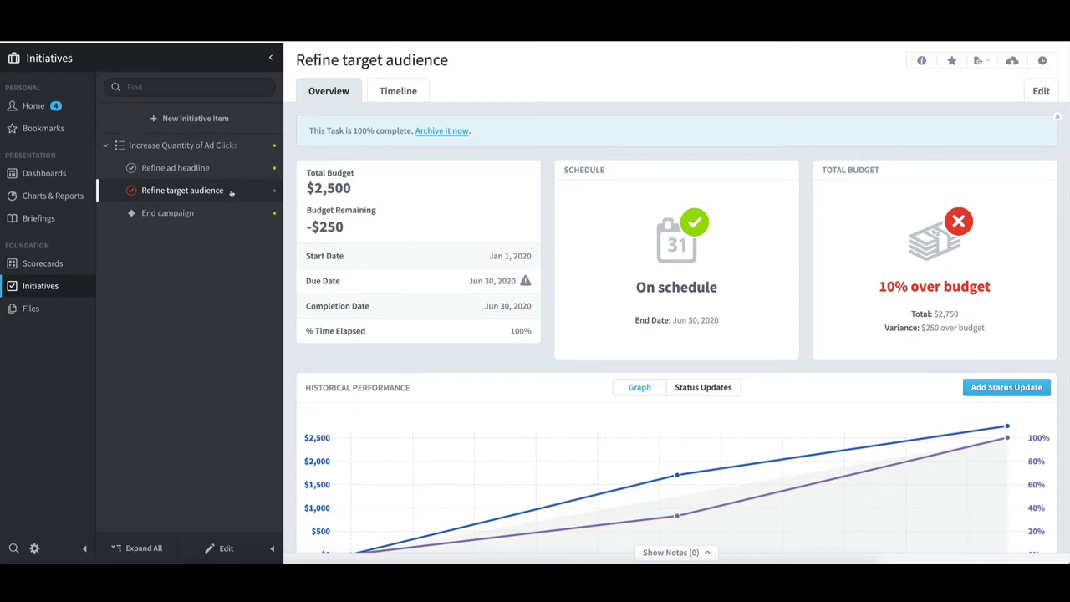
click(202, 214)
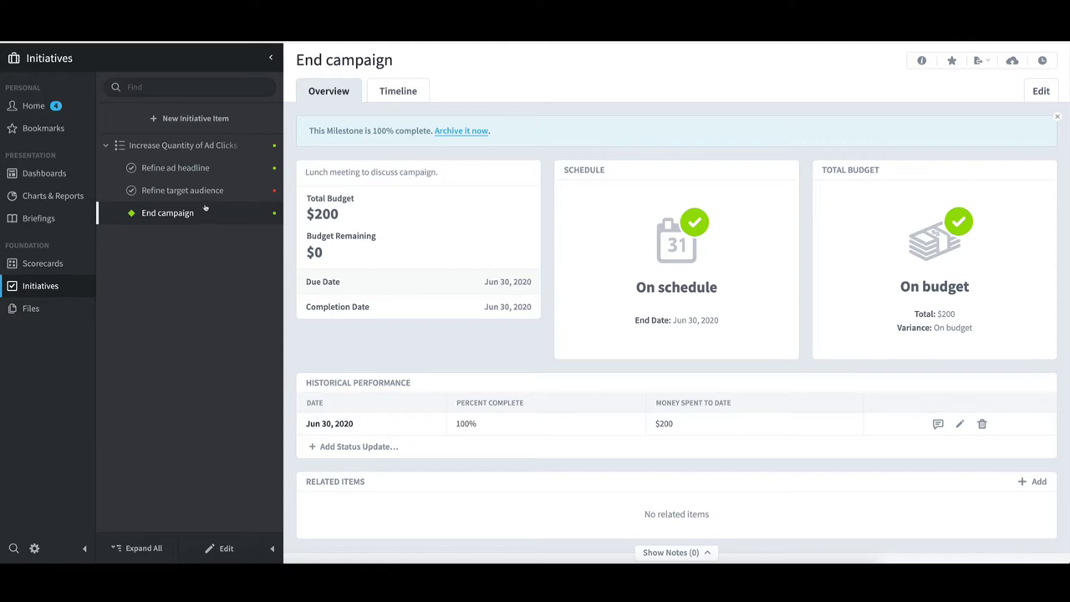
click(175, 168)
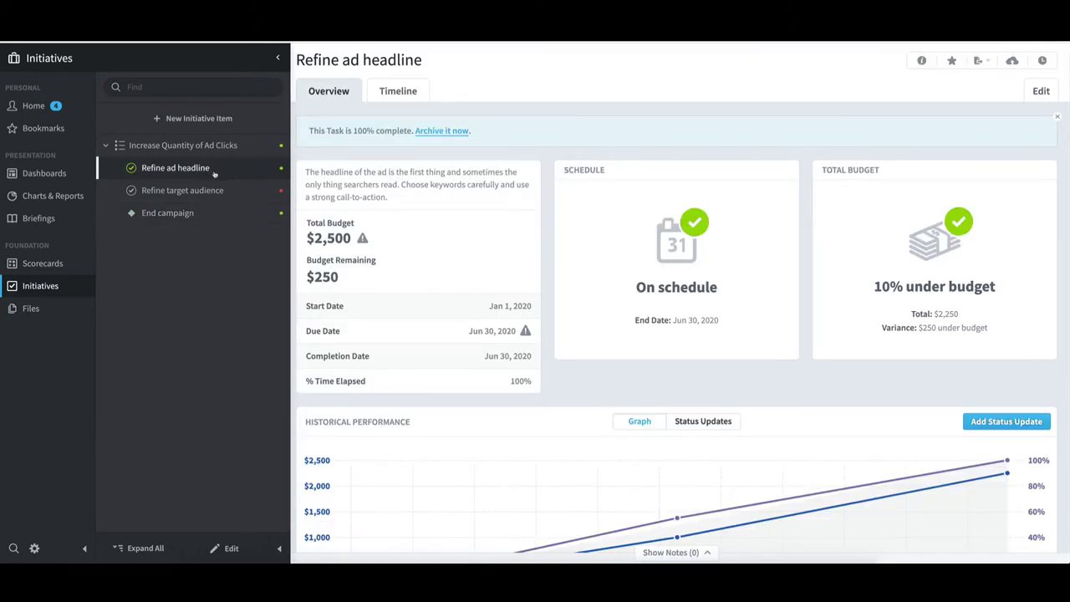
Show status updates as a table, check Refine target audience, then scroll the Increase Quantity of Ad Clicks overview to Related Items
click(684, 422)
scroll(674, 382, down, 1)
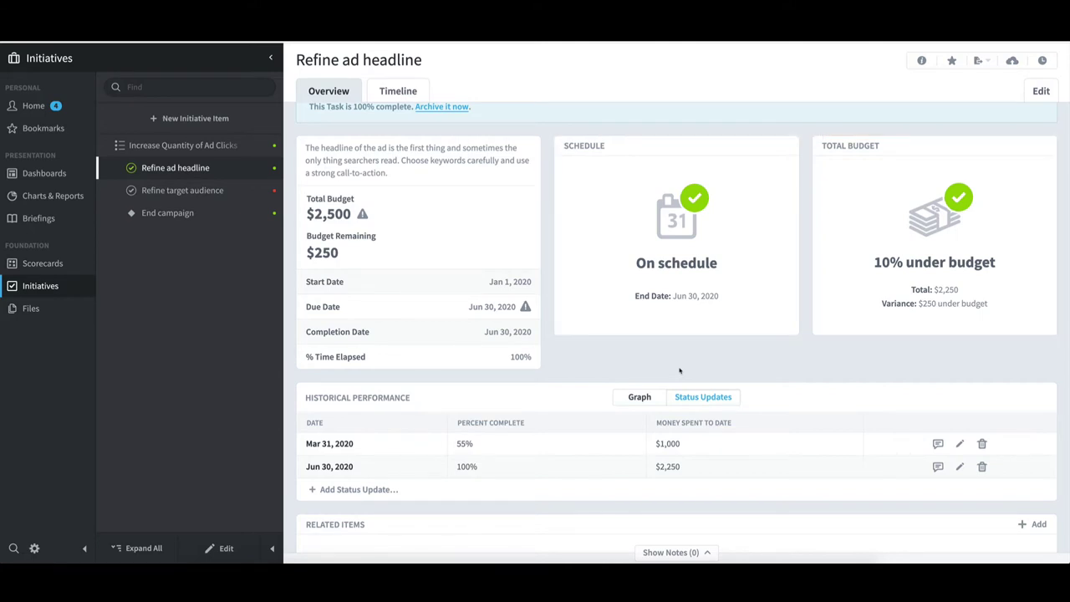
click(203, 191)
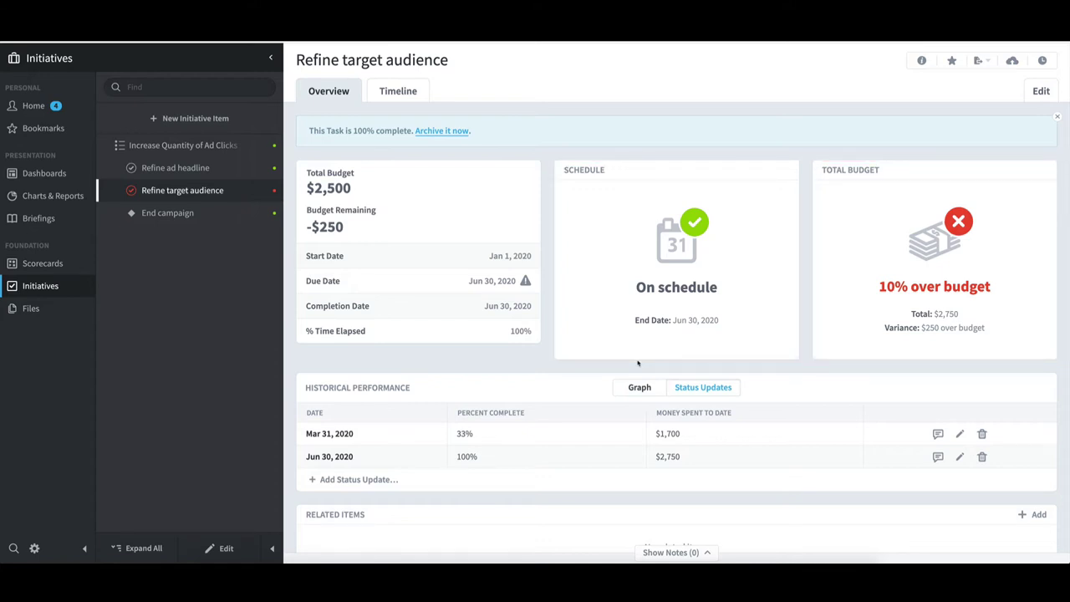
click(216, 145)
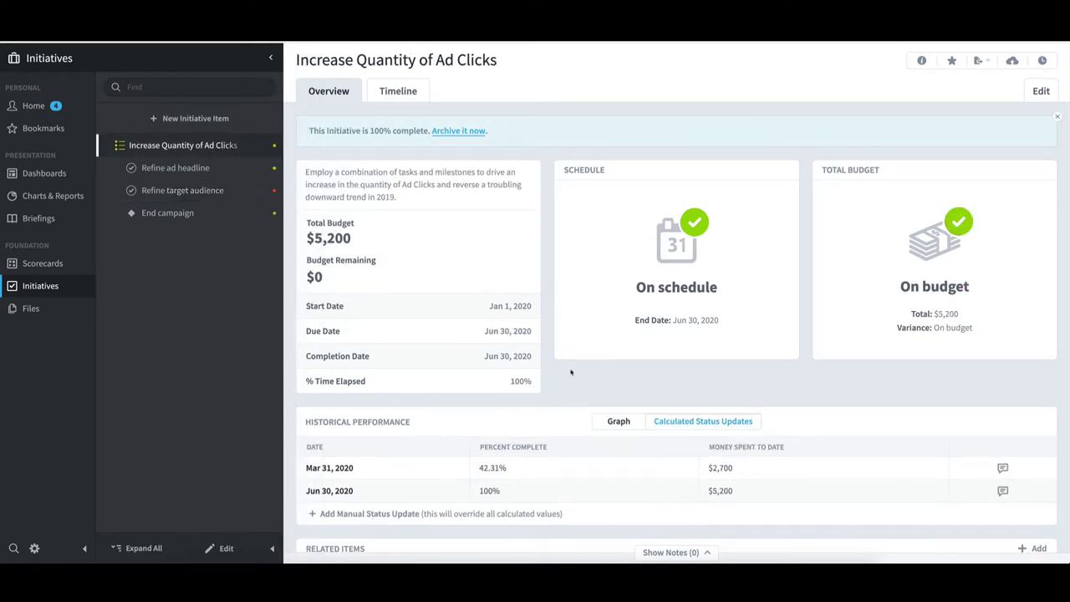
scroll(731, 413, down, 1)
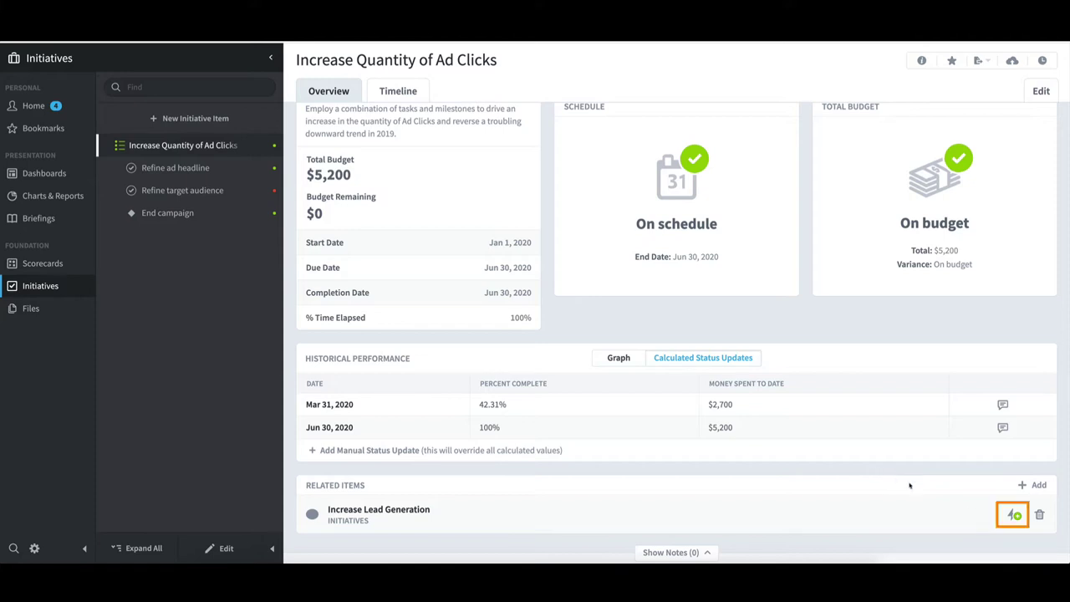
Review the positive impact on Increase Lead Generation (6.77 score gain, p-value 0.002), then close it
click(1014, 516)
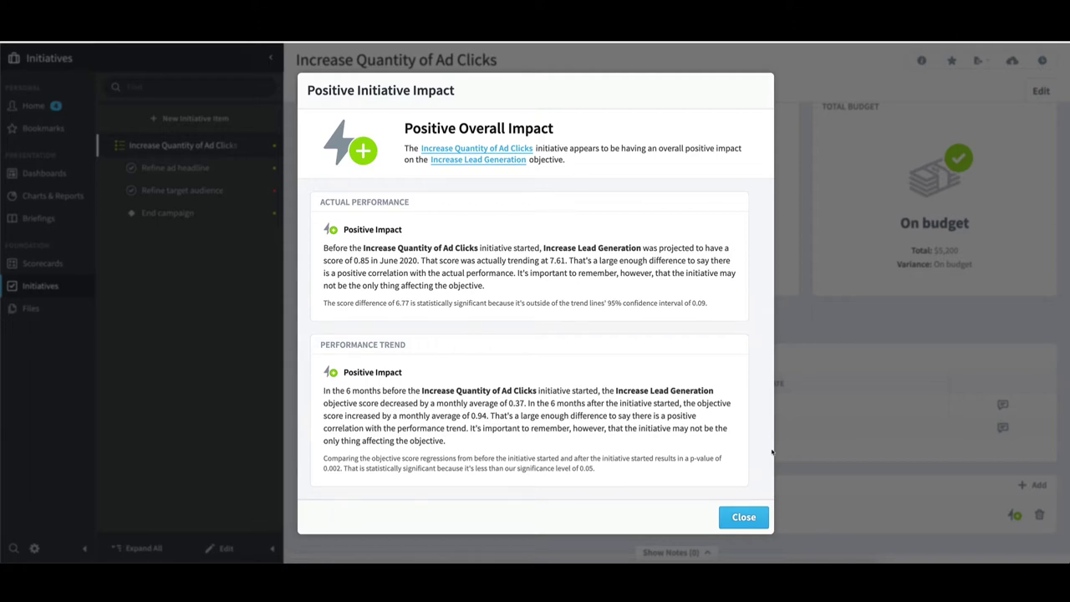
scroll(772, 452, down, 3)
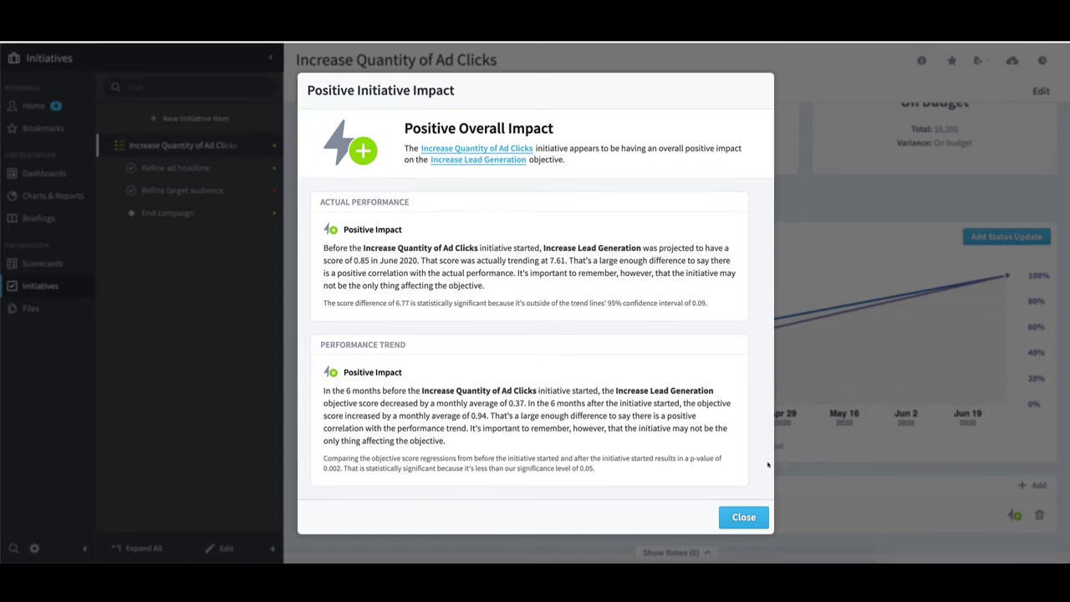
click(743, 517)
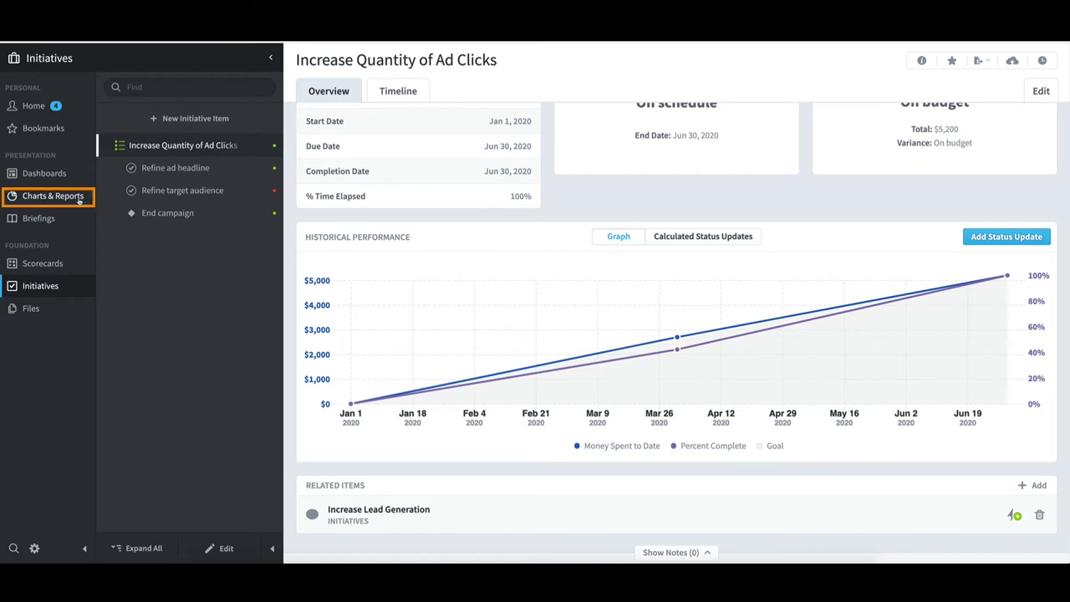
Open Charts & Reports to show the Initiatives Report of task budgets, dates and completion
click(79, 199)
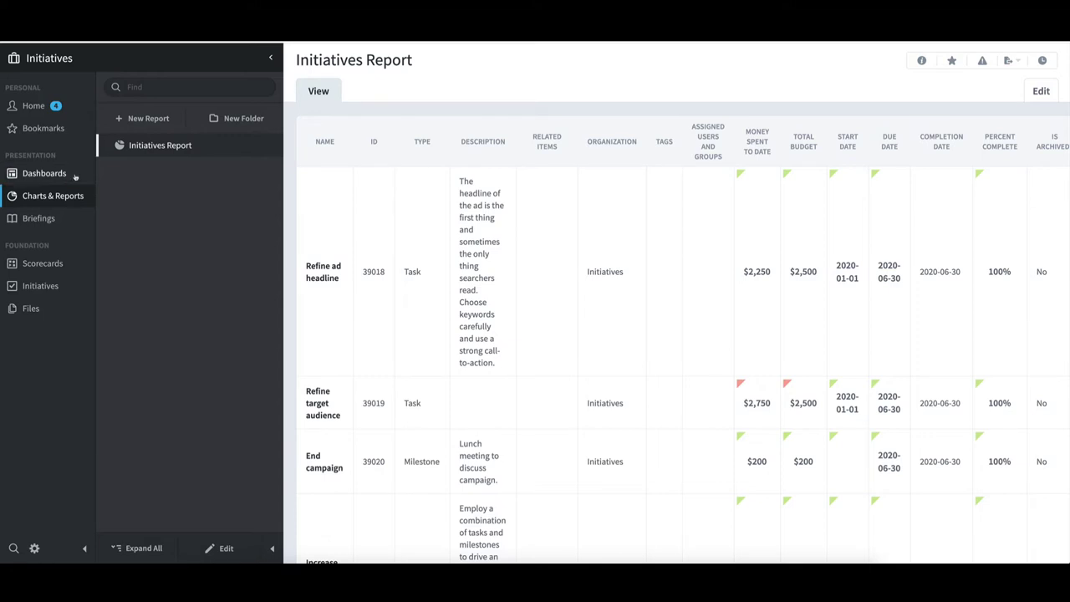
View the Increase Ad Clicks dashboard, then return to the Increase Quantity of Ad Clicks initiative
click(74, 174)
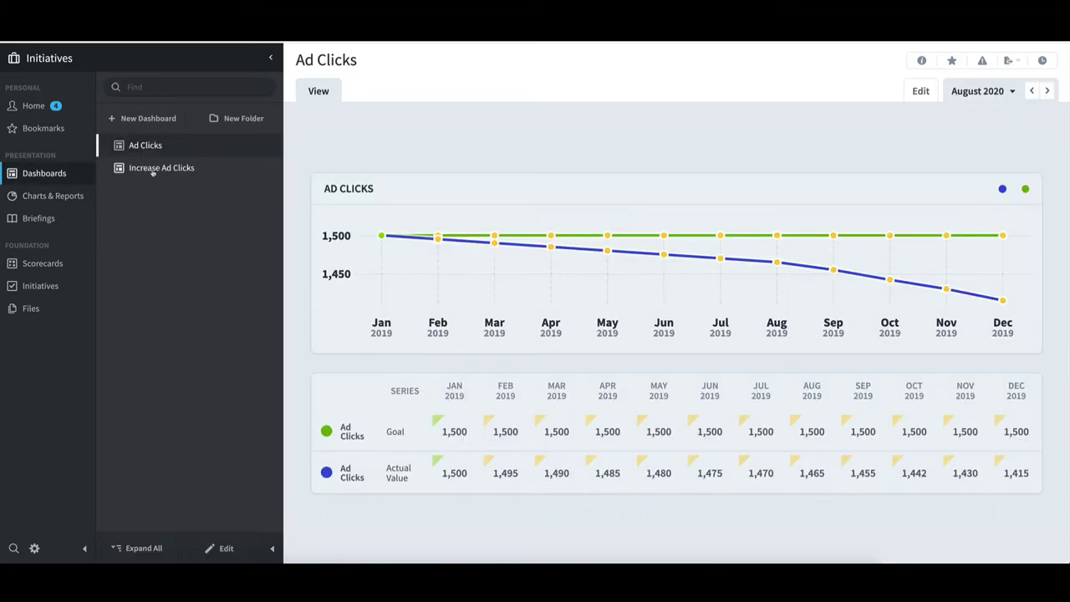
click(153, 170)
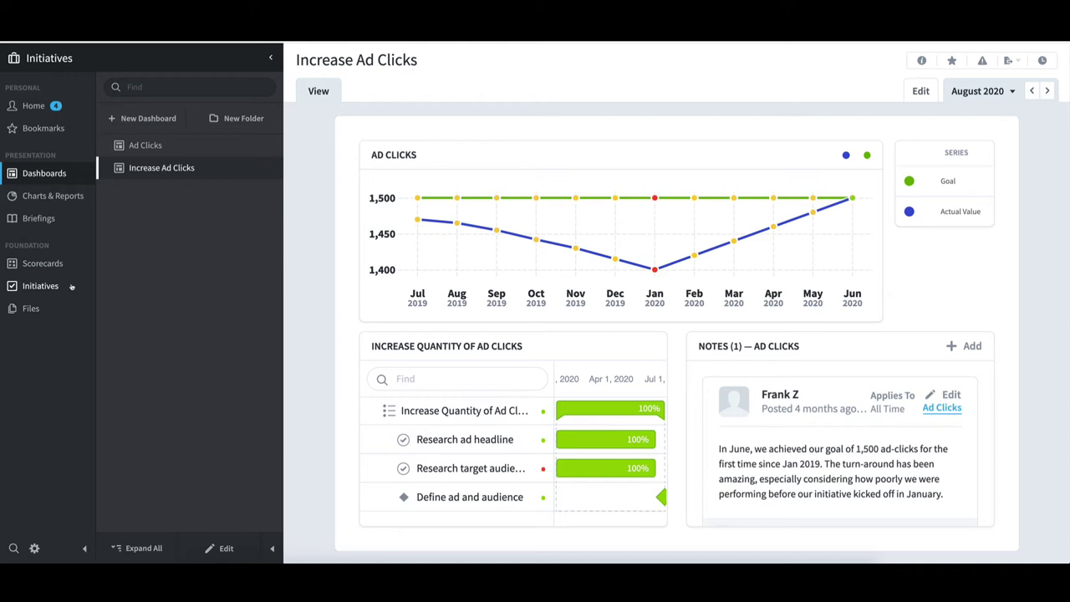
click(71, 287)
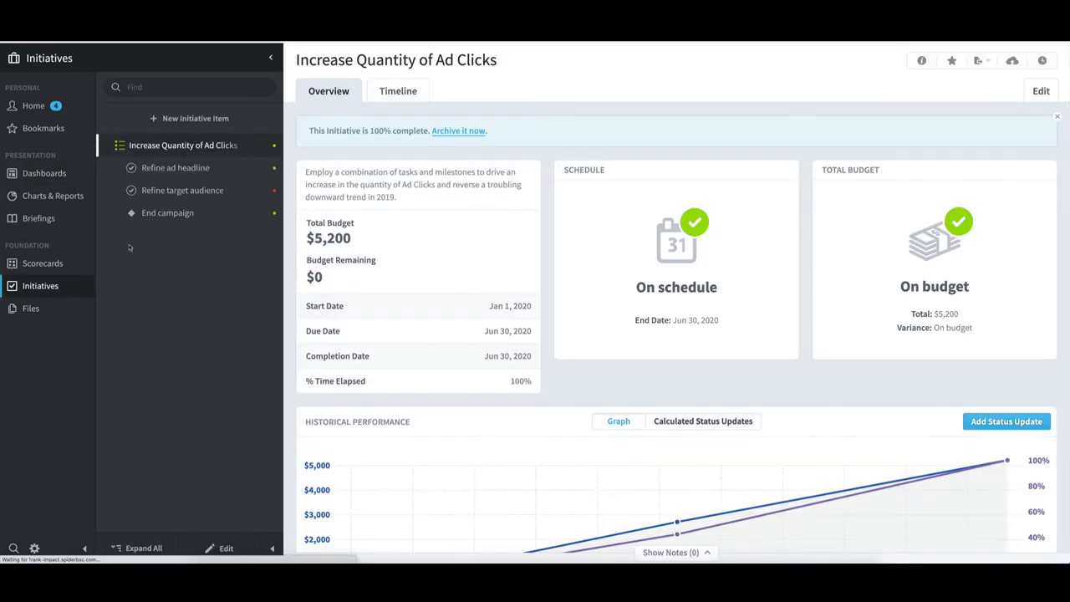
Create a new initiative item named 'Initiative'
click(216, 119)
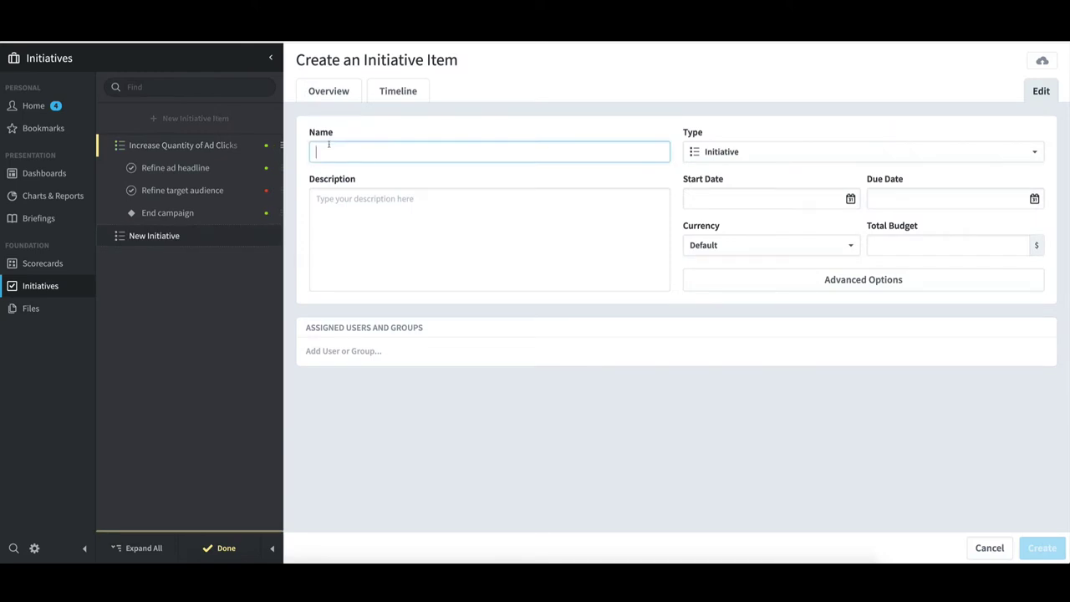
text(I)
key(BackSpace)
text(I)
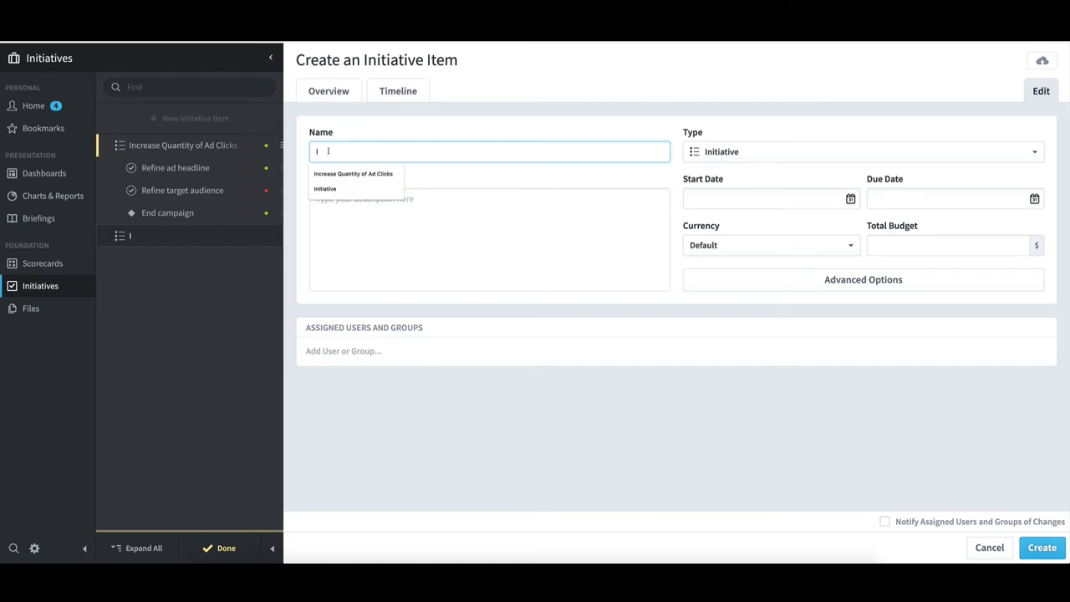
click(324, 188)
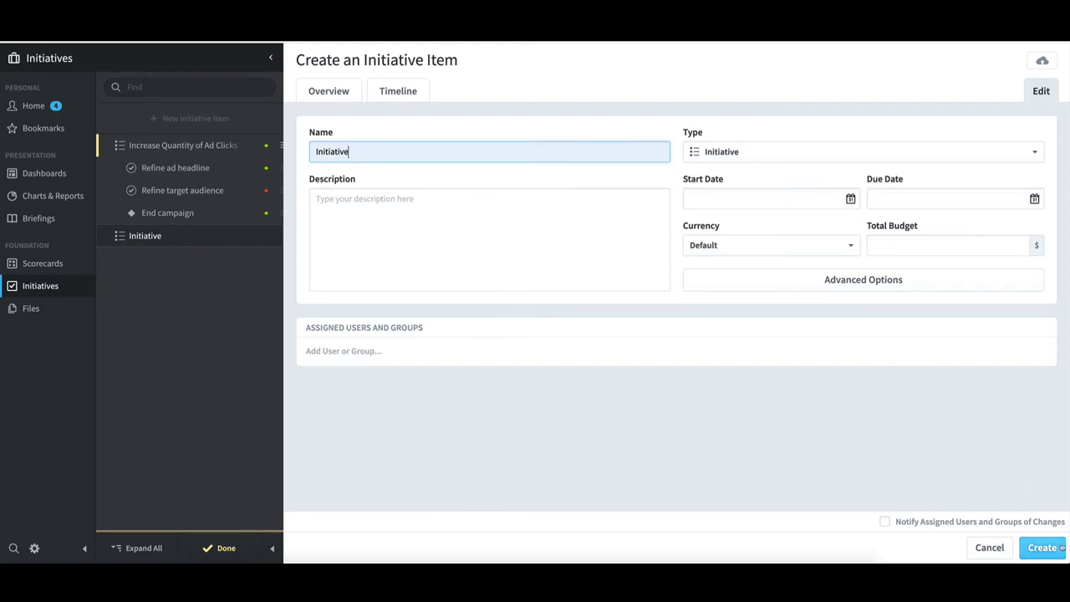
click(1058, 547)
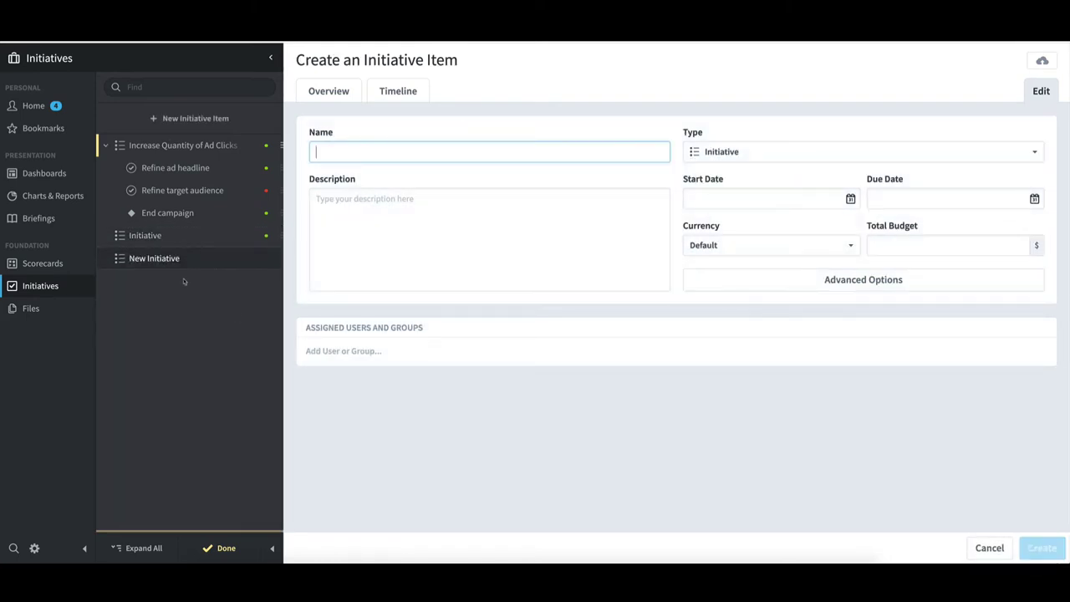
Under Initiative, start a new item named 'Task' with type Task
click(155, 234)
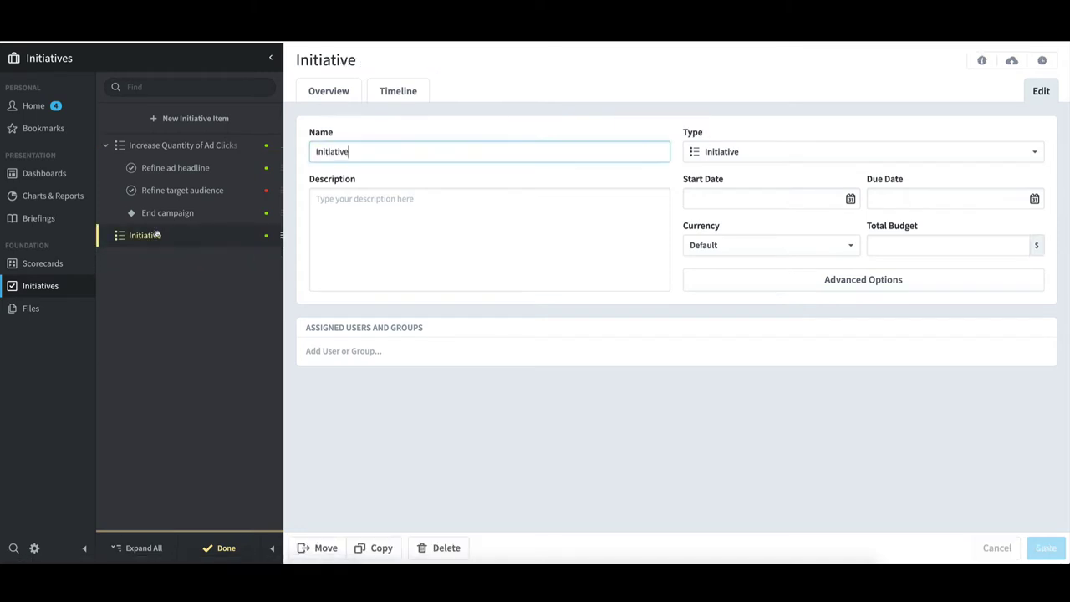
click(194, 118)
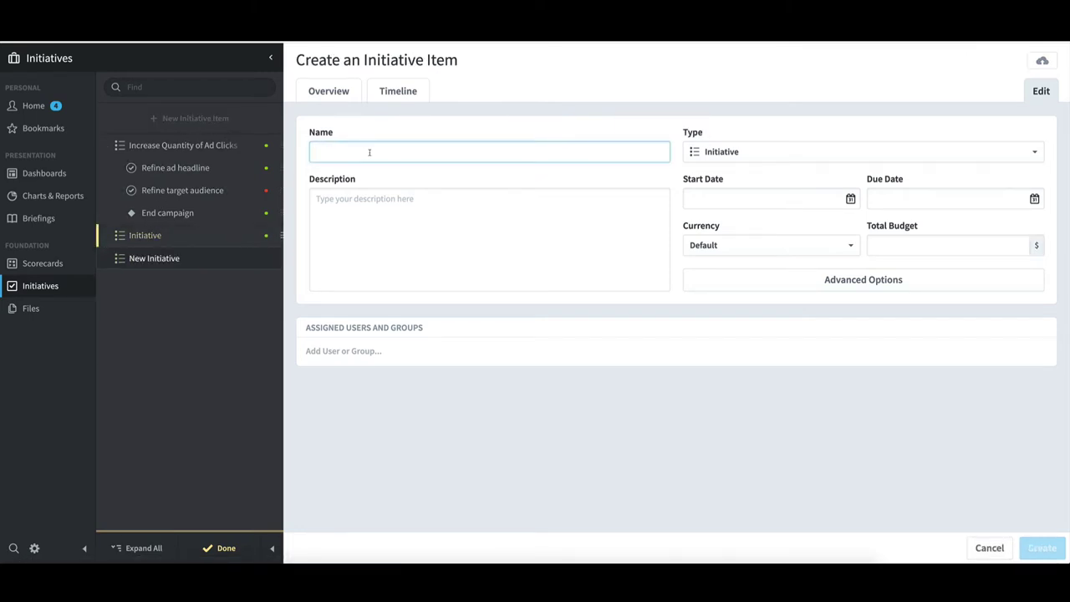
text(Task)
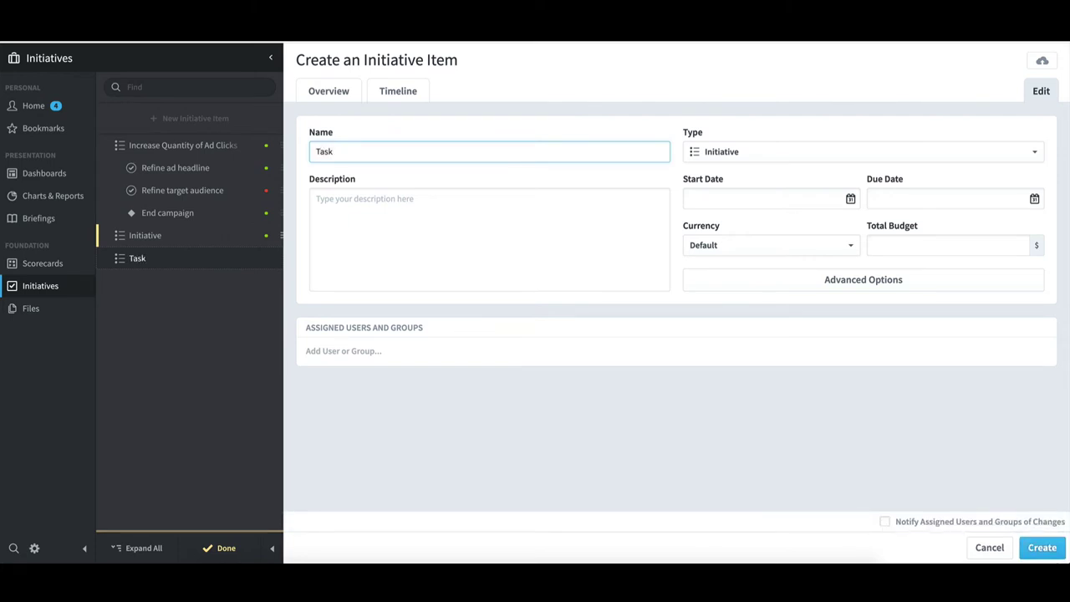
click(709, 153)
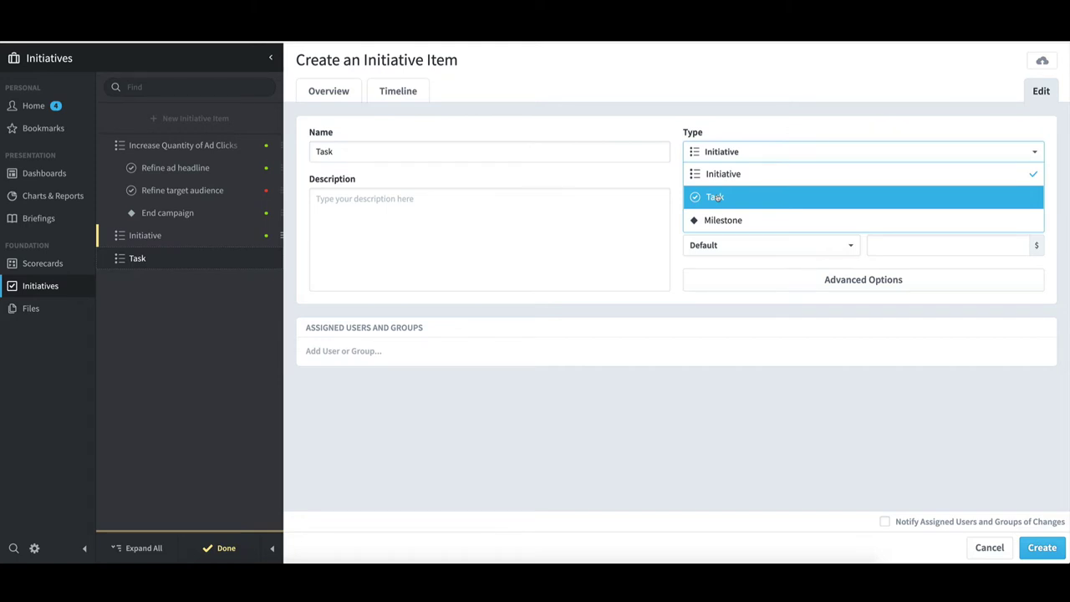
click(718, 197)
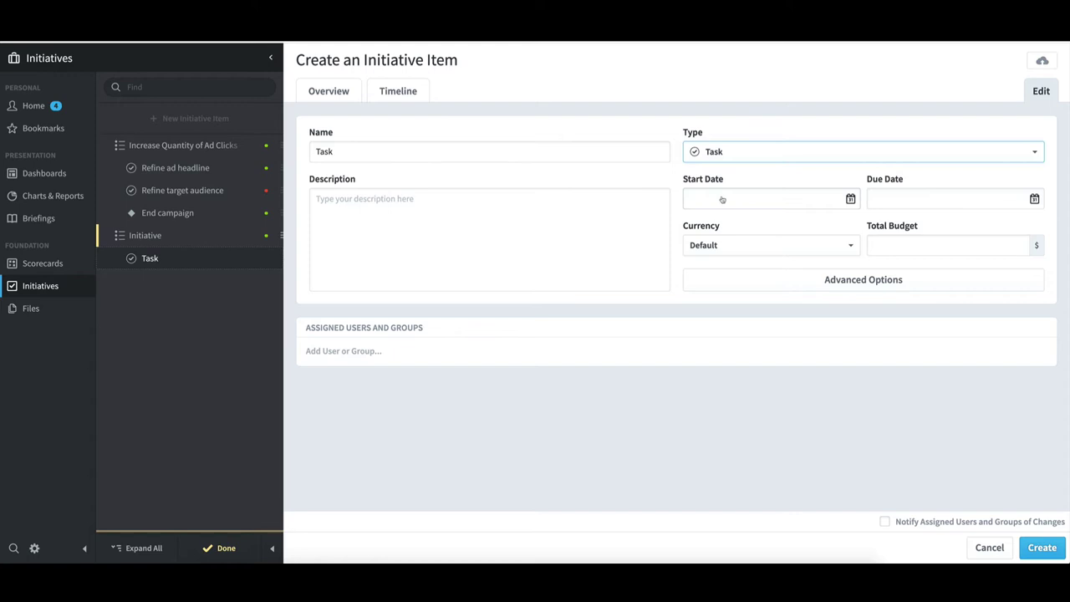
Give Task dates 9/1/2020–9/30/2020, a 5000 budget and one assigned team member, then create it
click(720, 202)
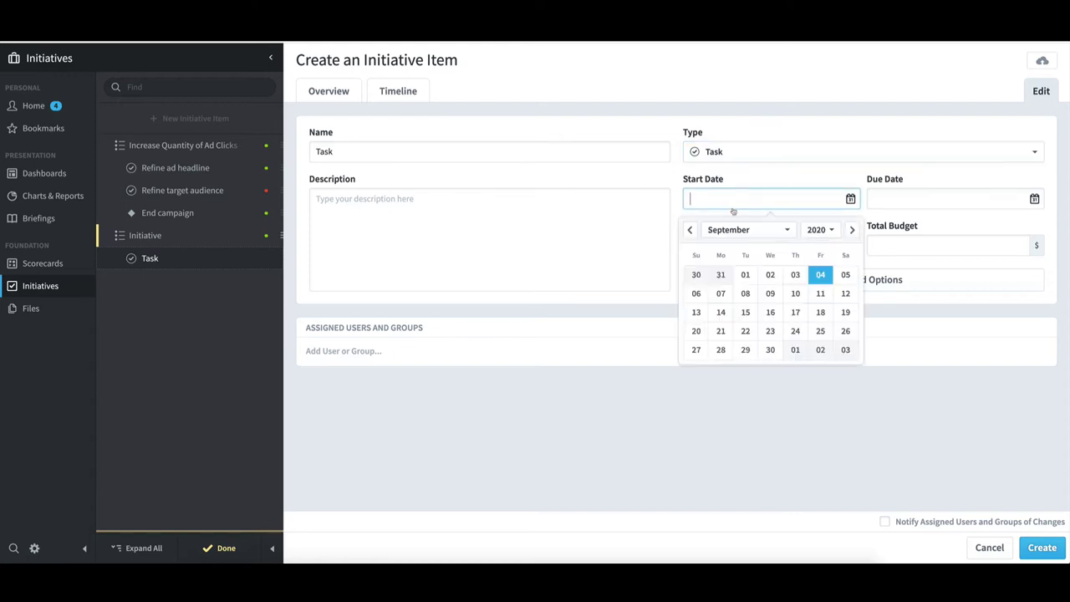
click(746, 276)
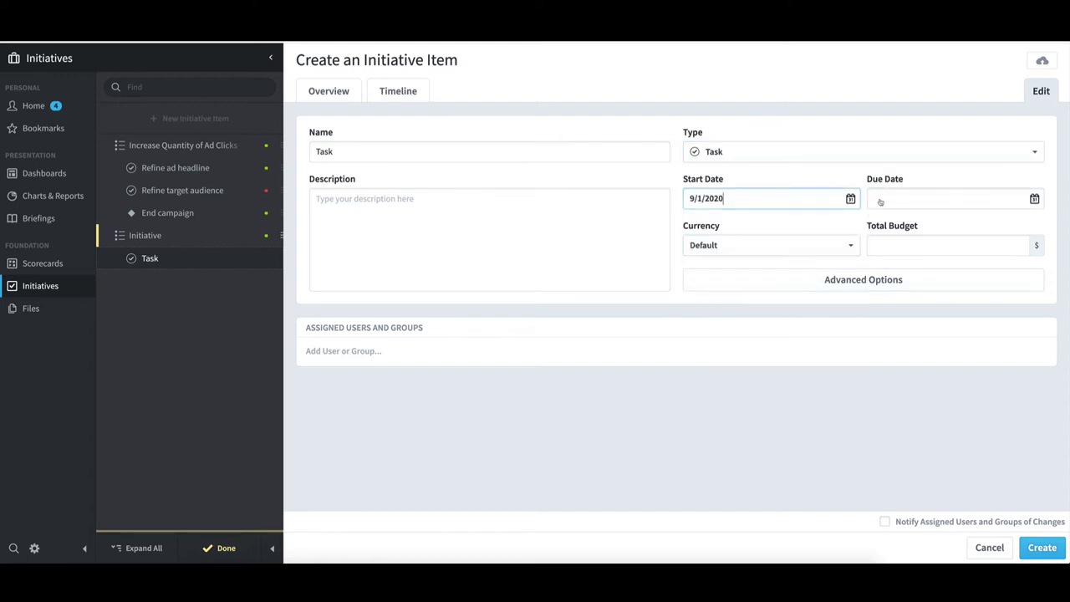
click(881, 202)
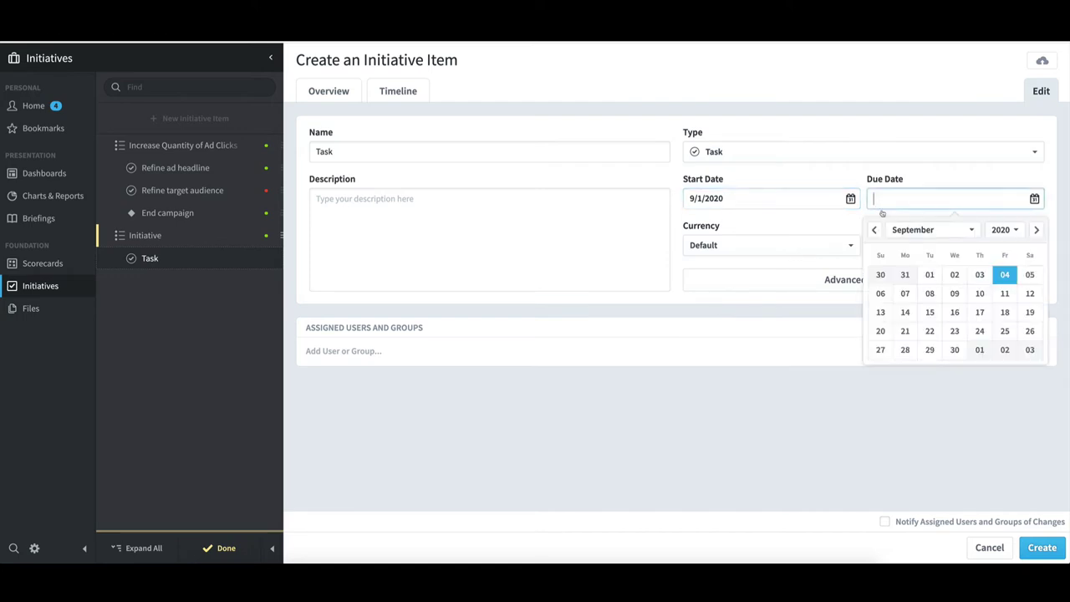
click(953, 348)
click(908, 245)
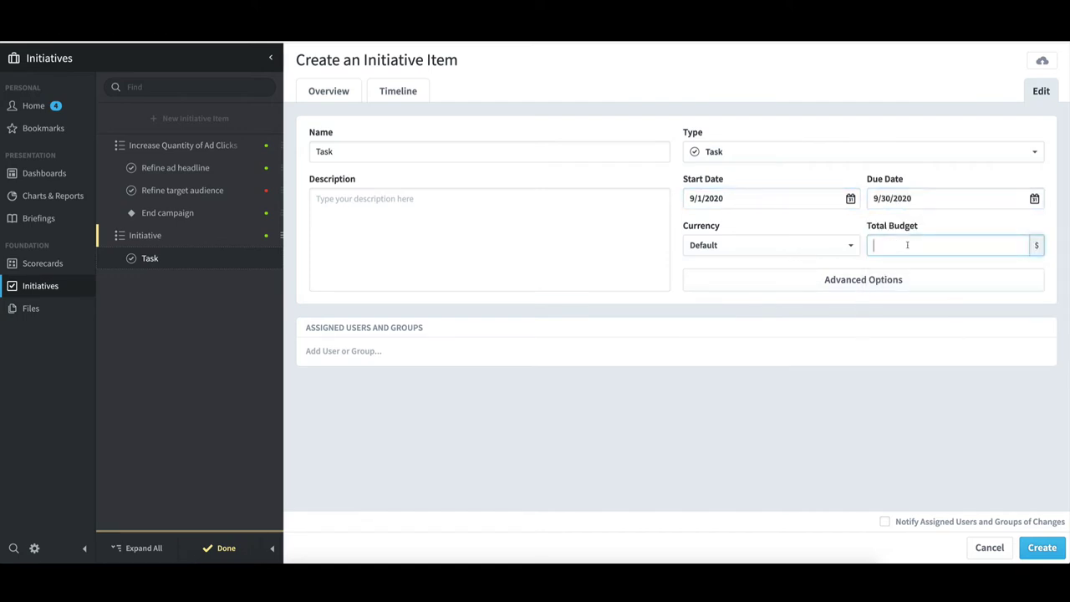
text(5000)
click(385, 356)
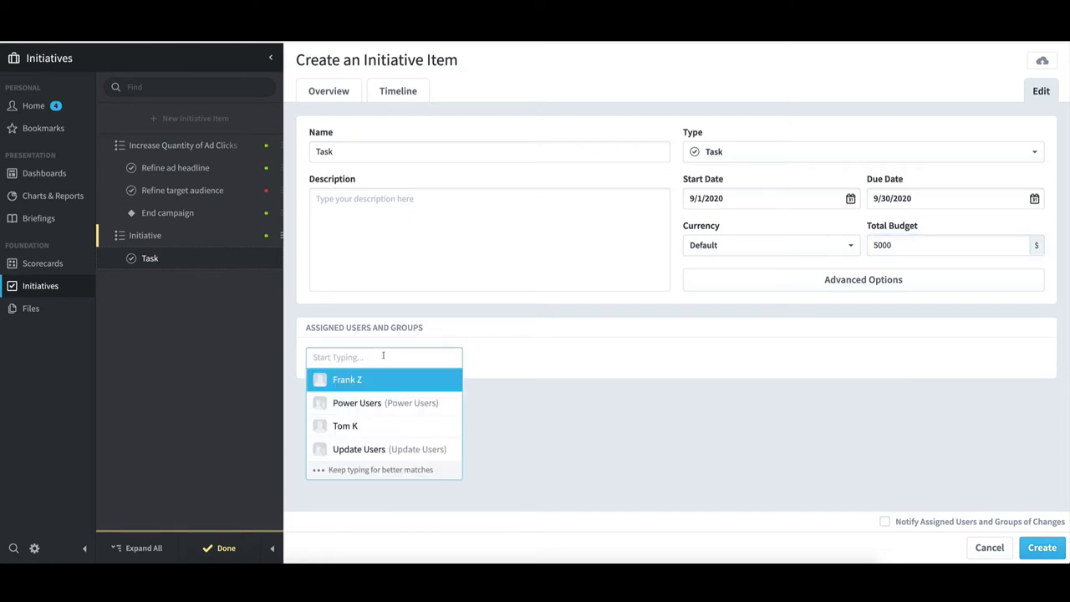
click(361, 434)
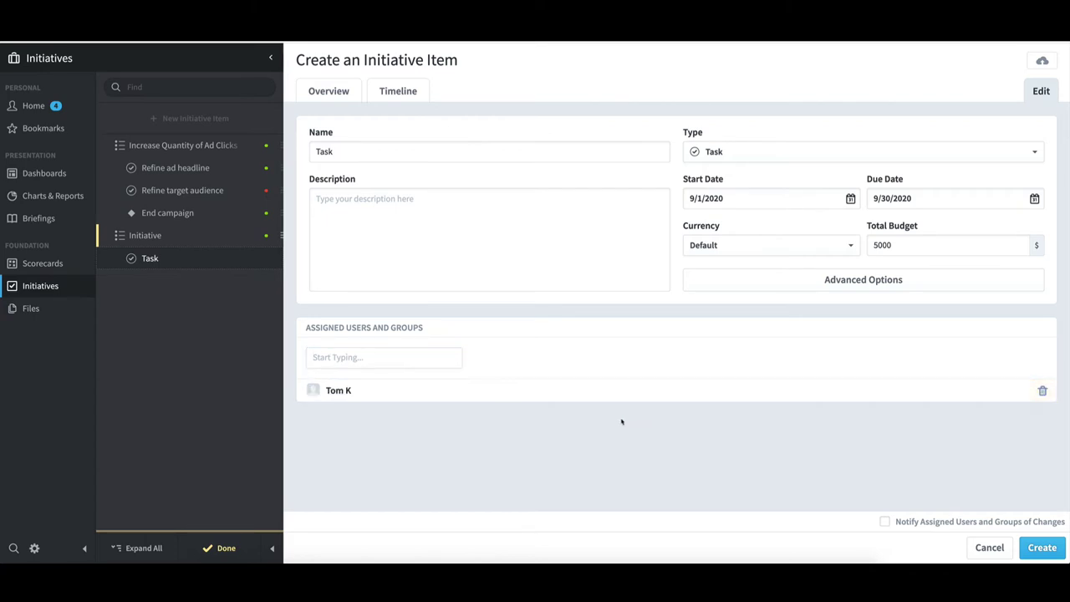
click(1054, 549)
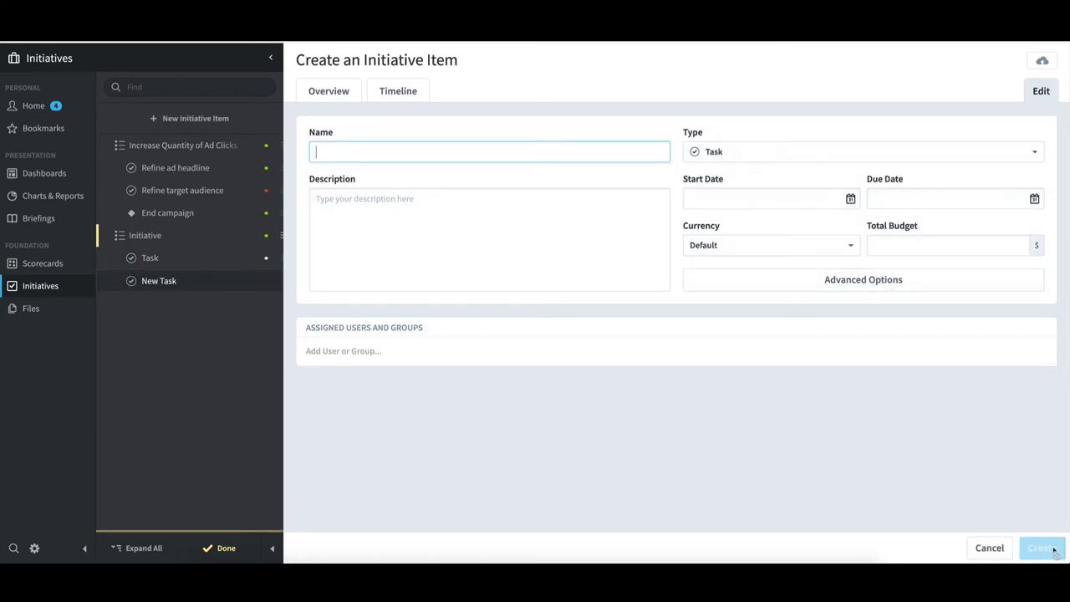
Create a milestone named 'Milestone' due October 15, 2020 with a total budget of 200
text(Milestone)
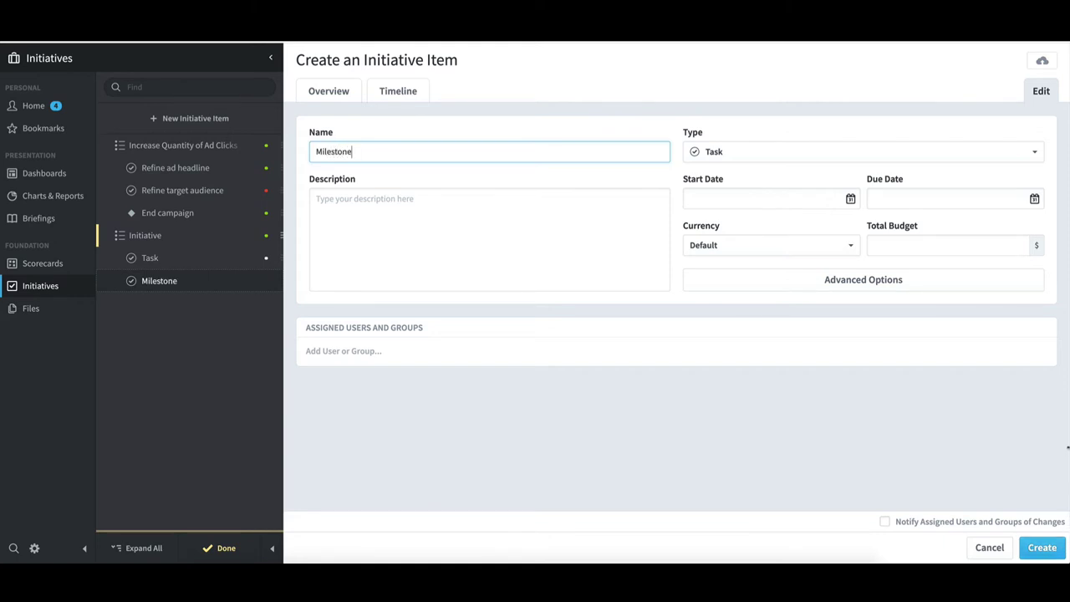
click(727, 150)
click(735, 197)
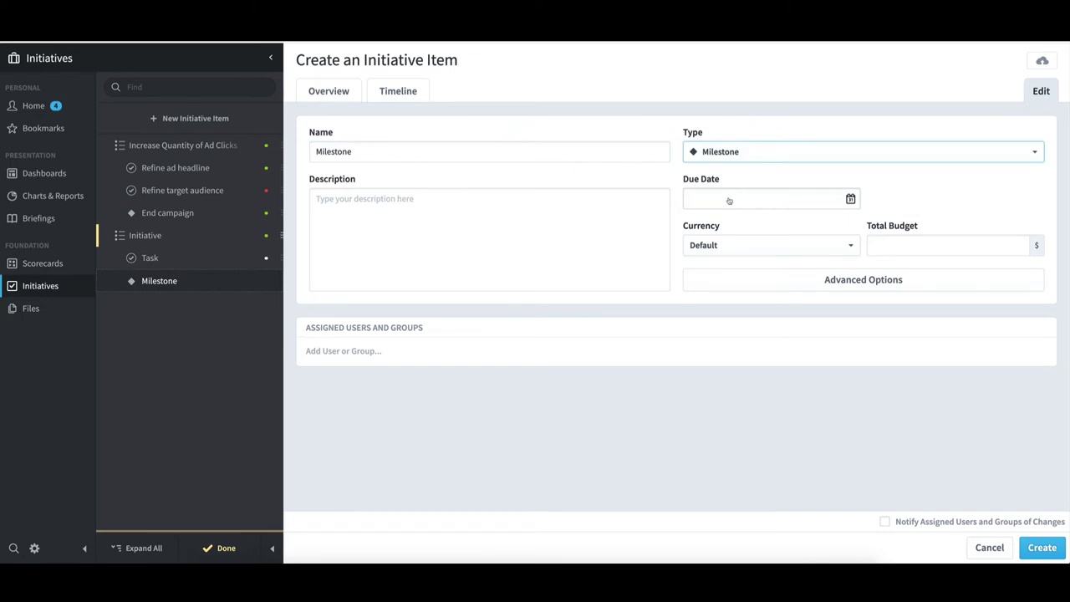
click(722, 203)
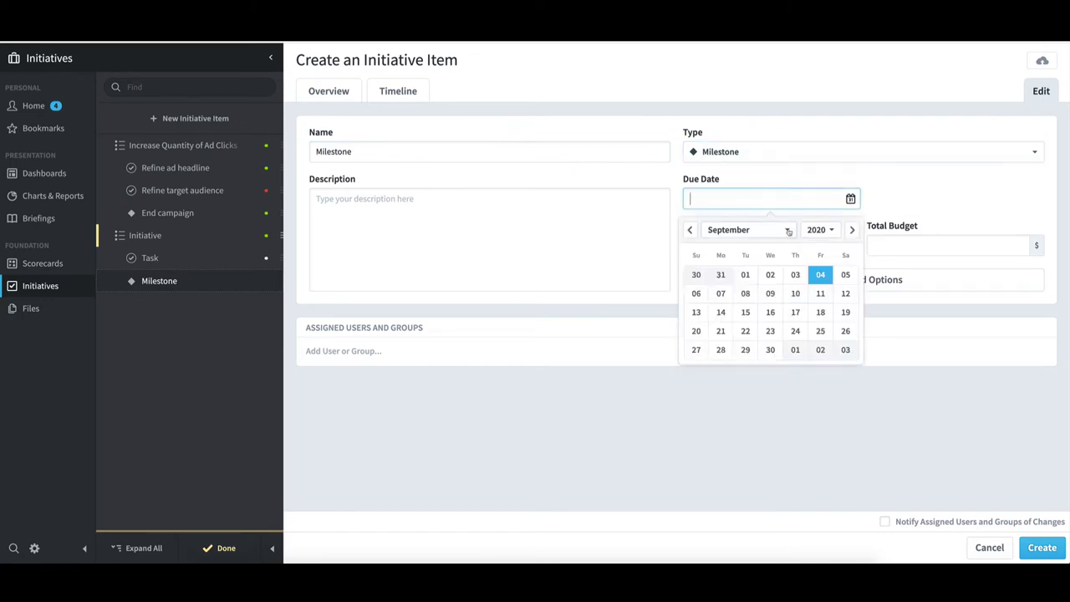
click(788, 232)
click(744, 330)
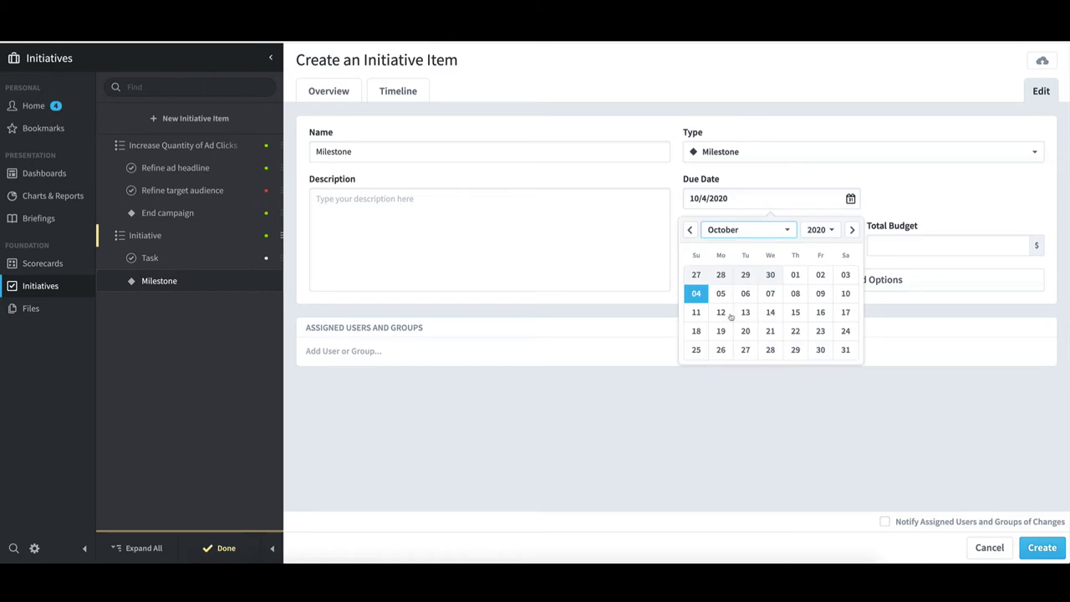
click(793, 313)
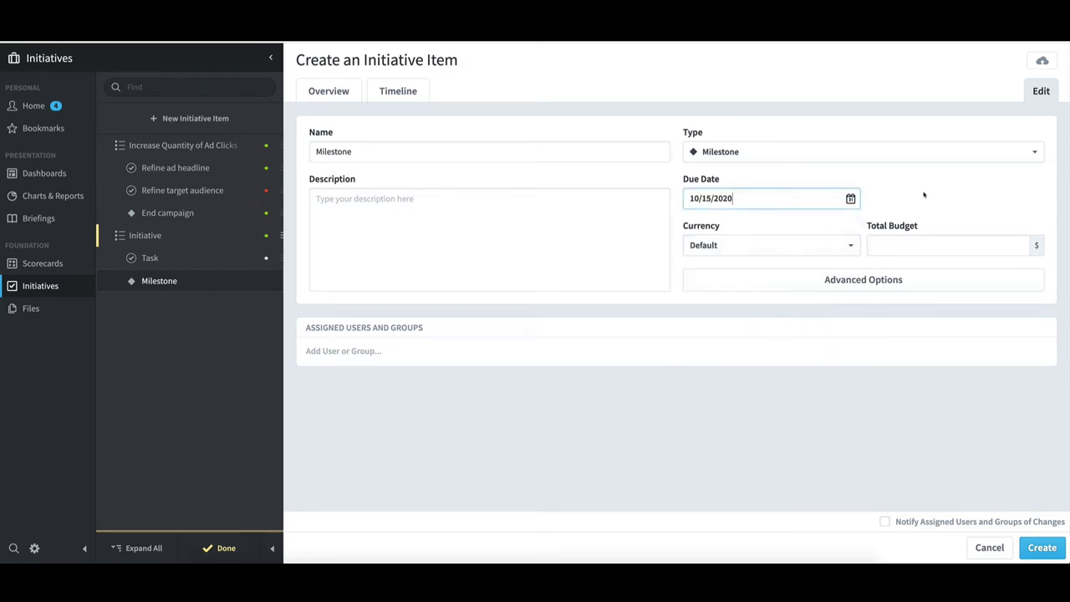
click(924, 246)
text(200)
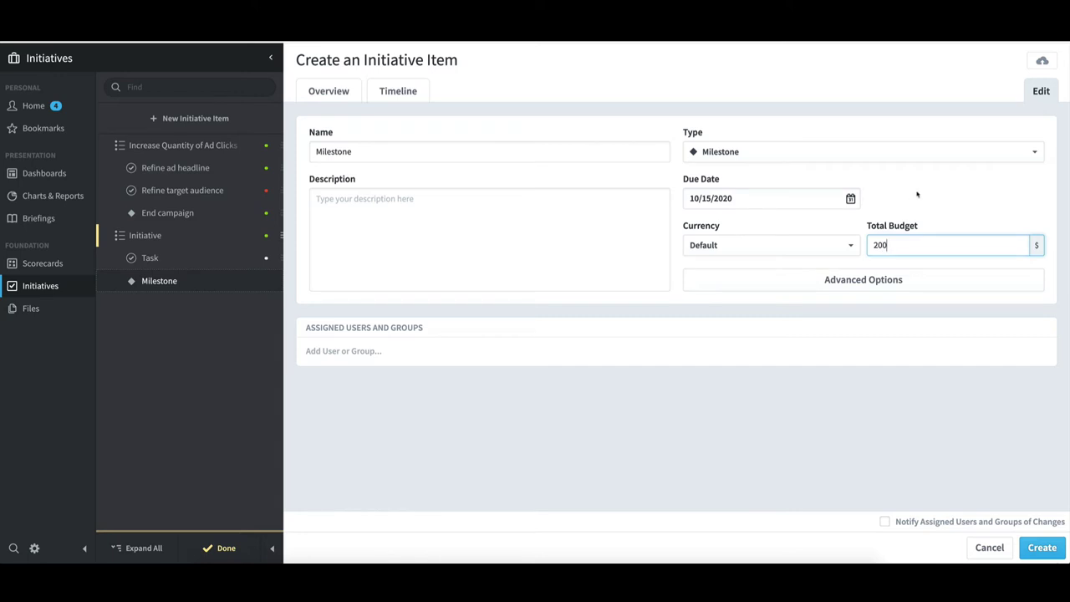
click(917, 194)
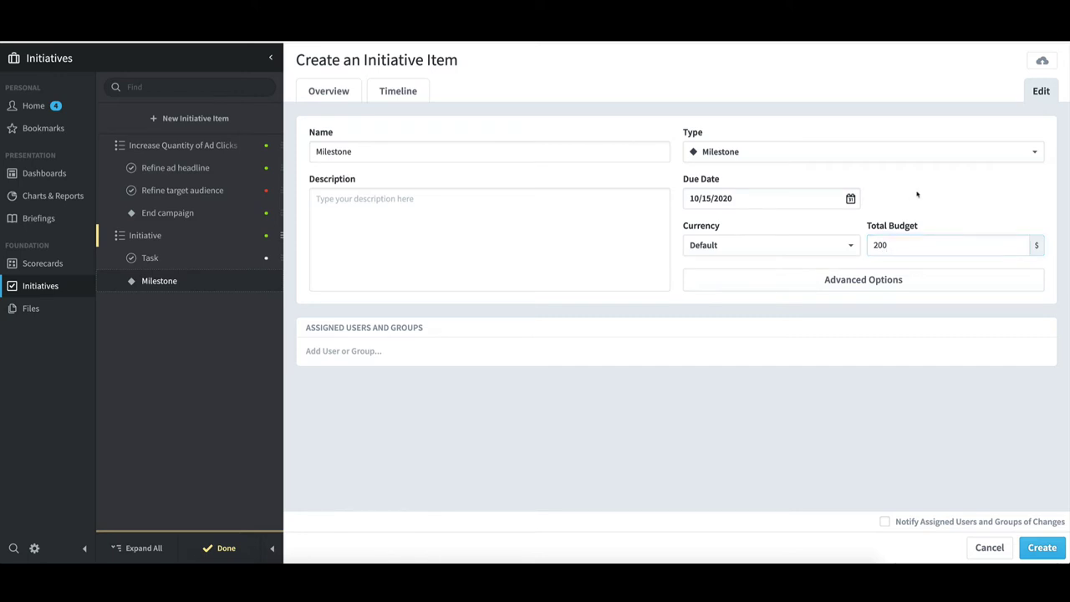
click(1043, 548)
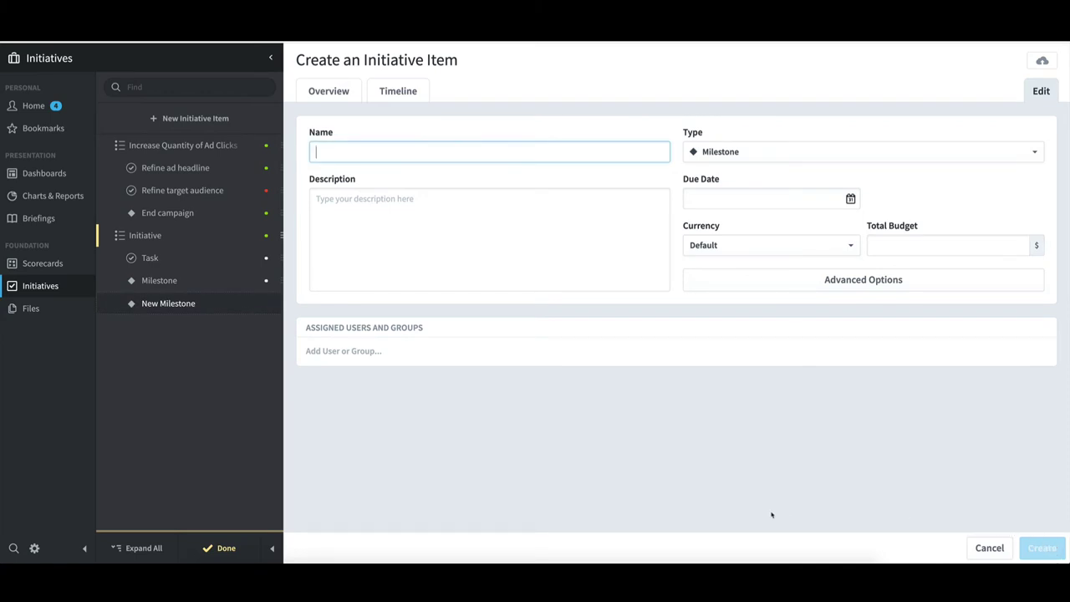
Change the Task's total budget from 5,000 to 2,500, save it, and return to its overview
click(171, 259)
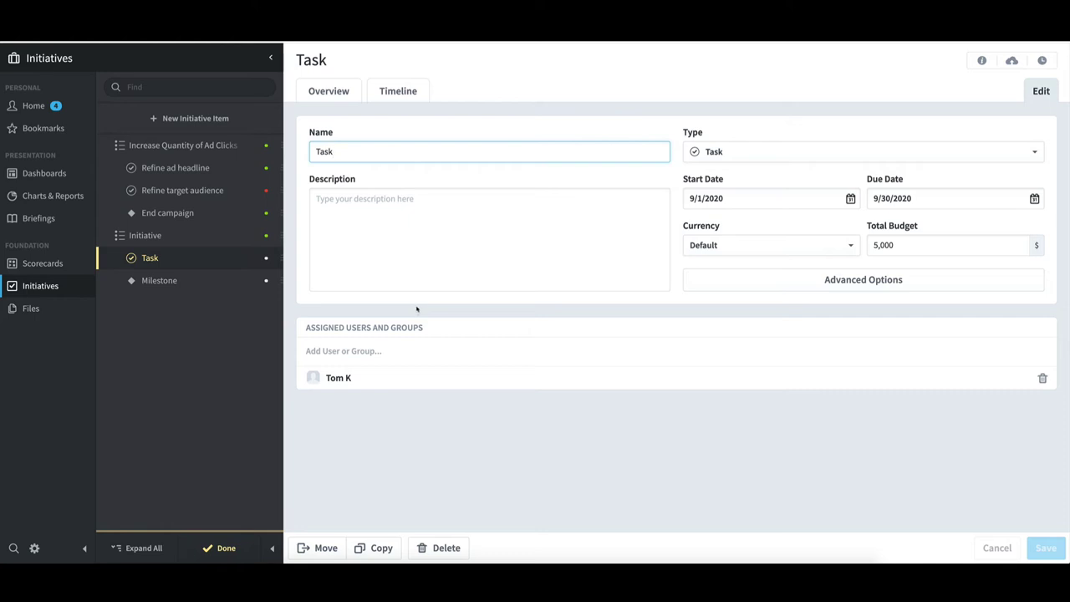
click(919, 247)
text(2005)
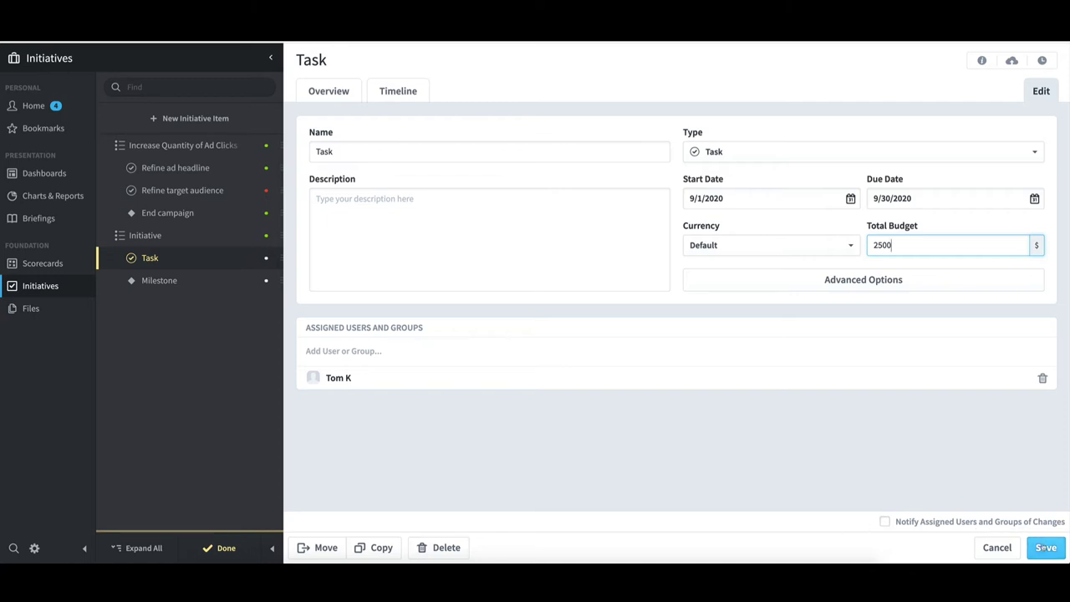
click(1046, 548)
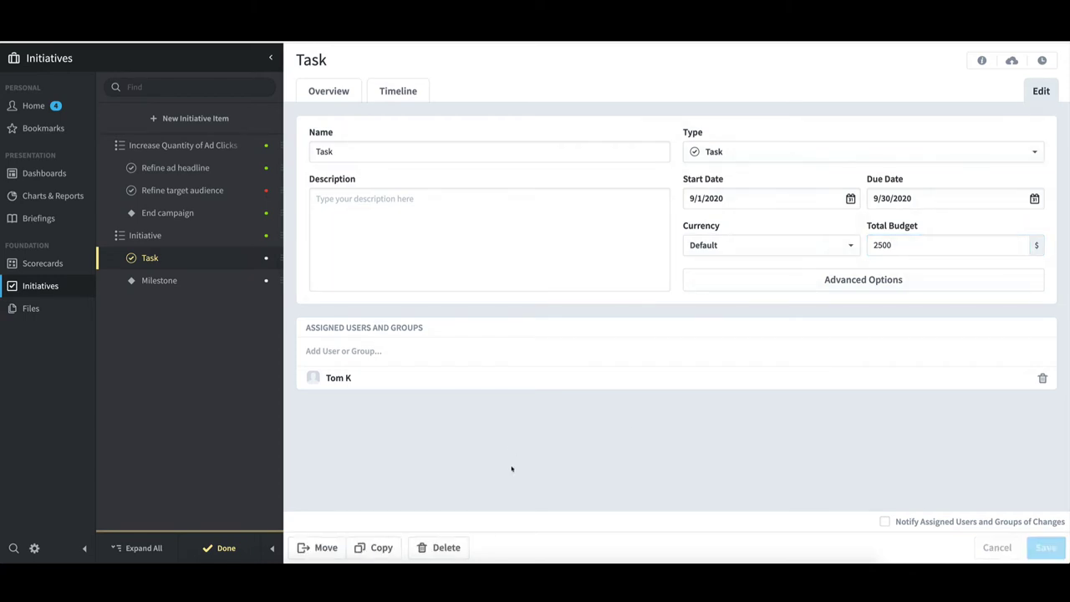
click(227, 549)
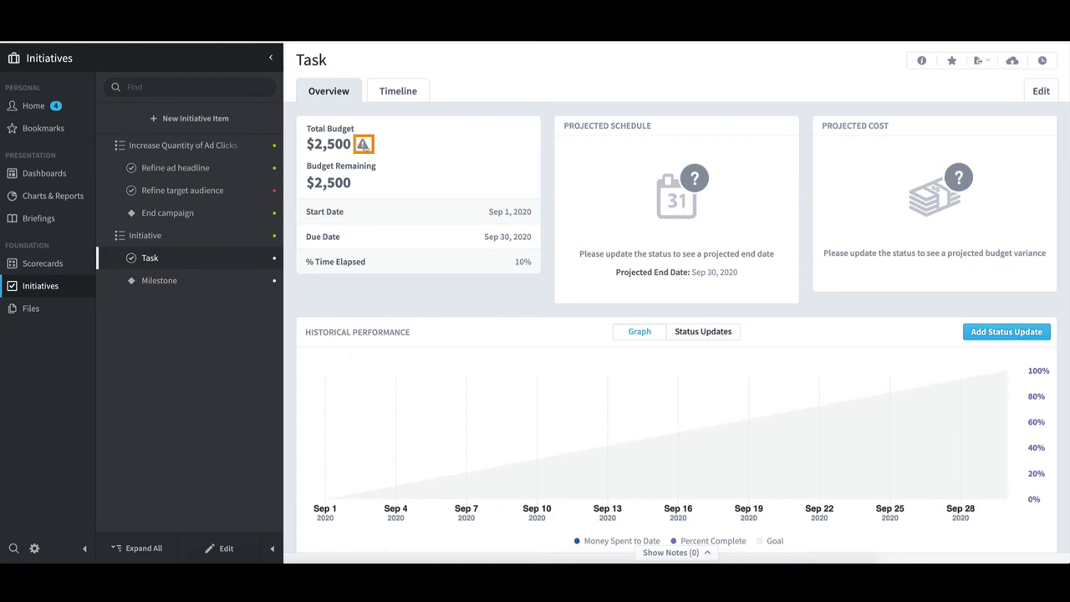
Add a 9/15/2020 status update to Task at 50% complete with $2,000 spent, then view Initiative
mouse_move(364, 146)
click(971, 333)
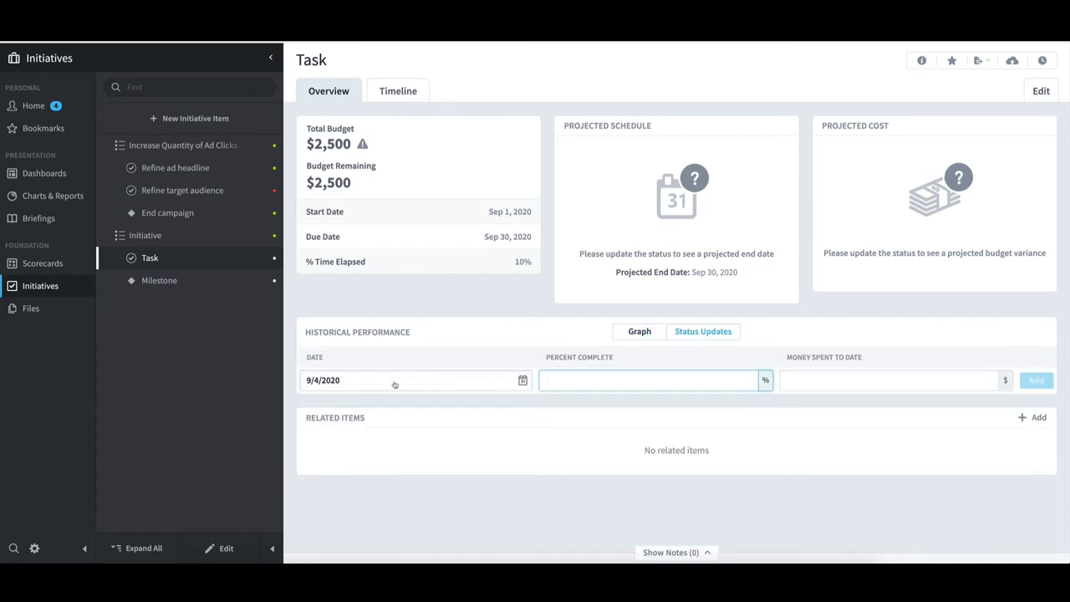
click(331, 389)
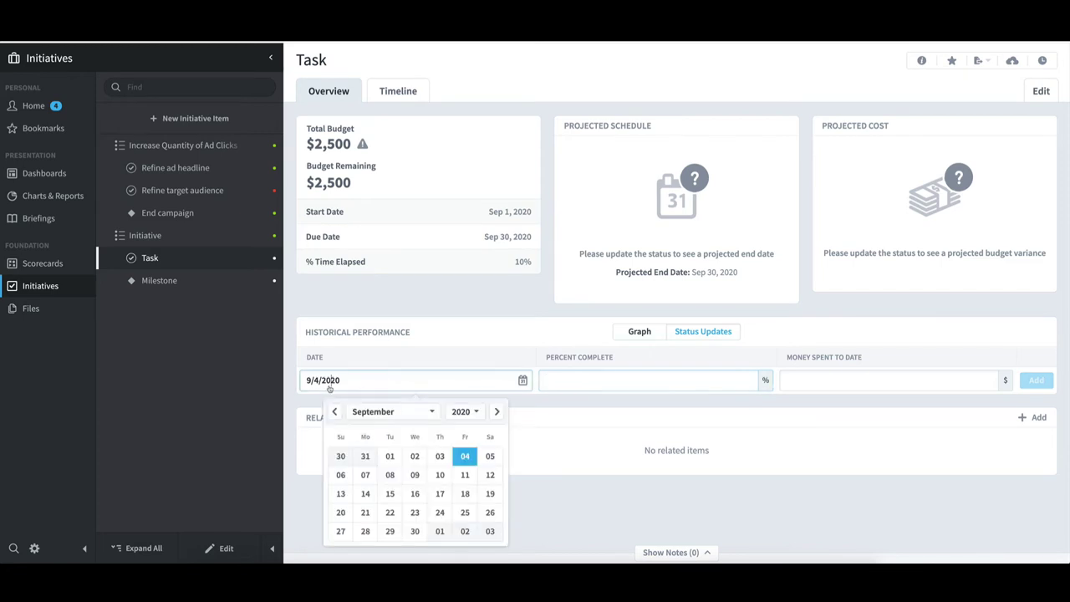
click(396, 493)
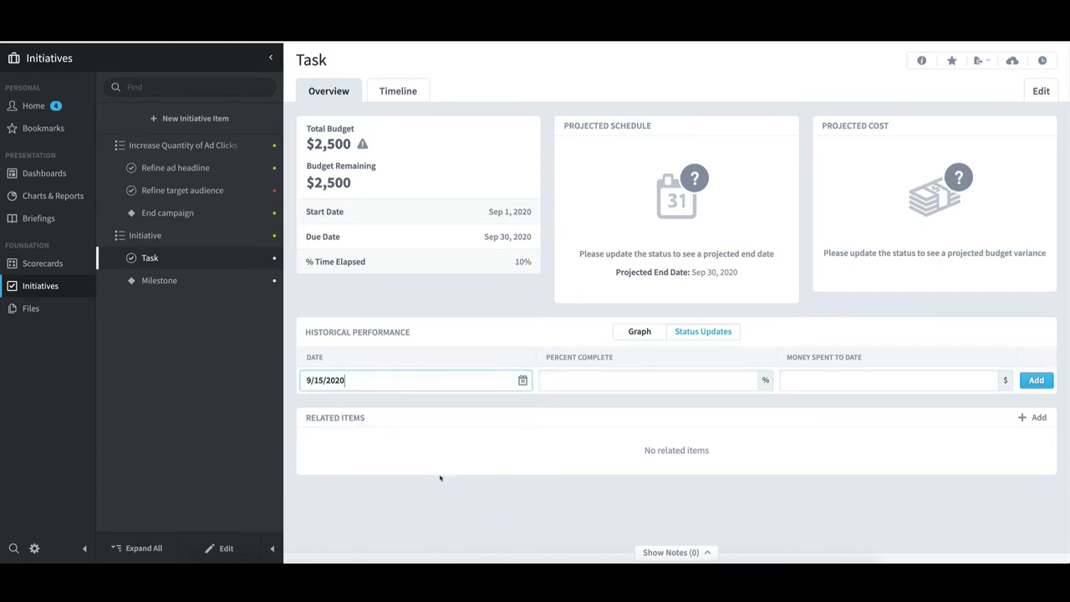
click(568, 382)
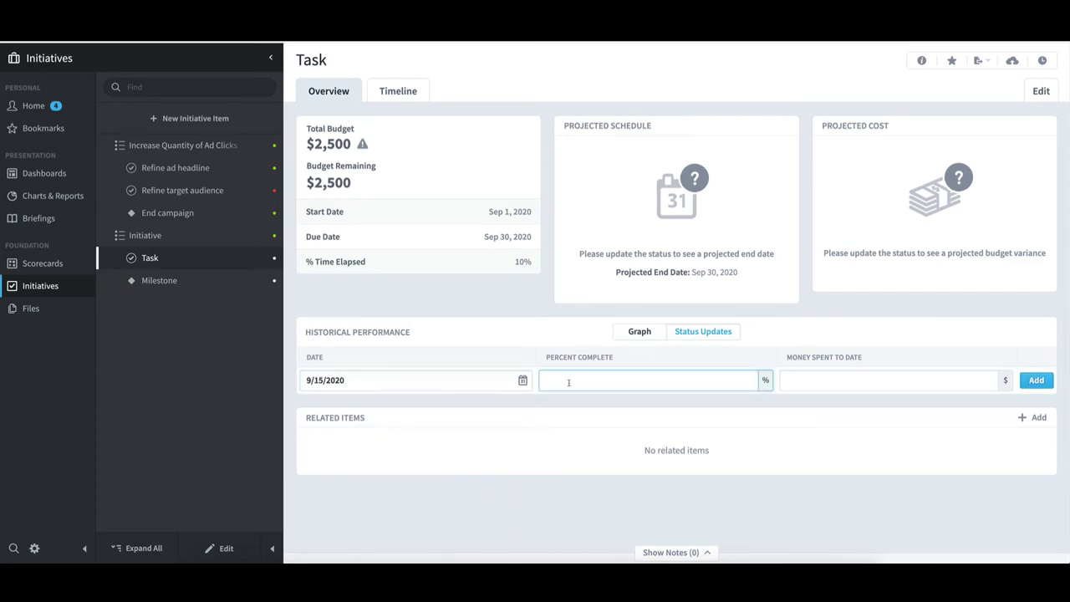
text(50)
click(830, 380)
text(2000)
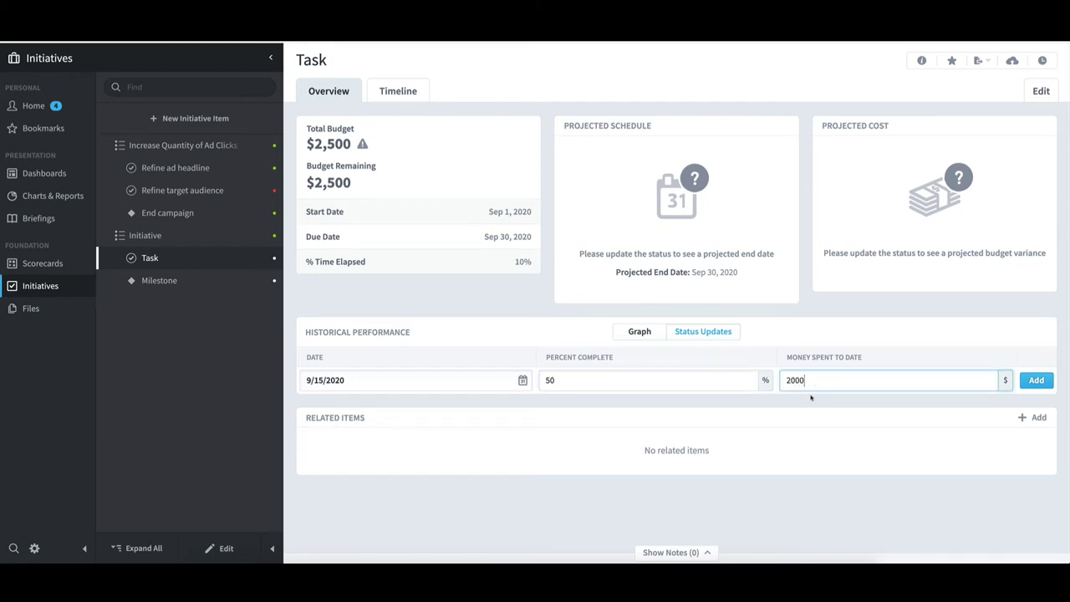
click(1042, 382)
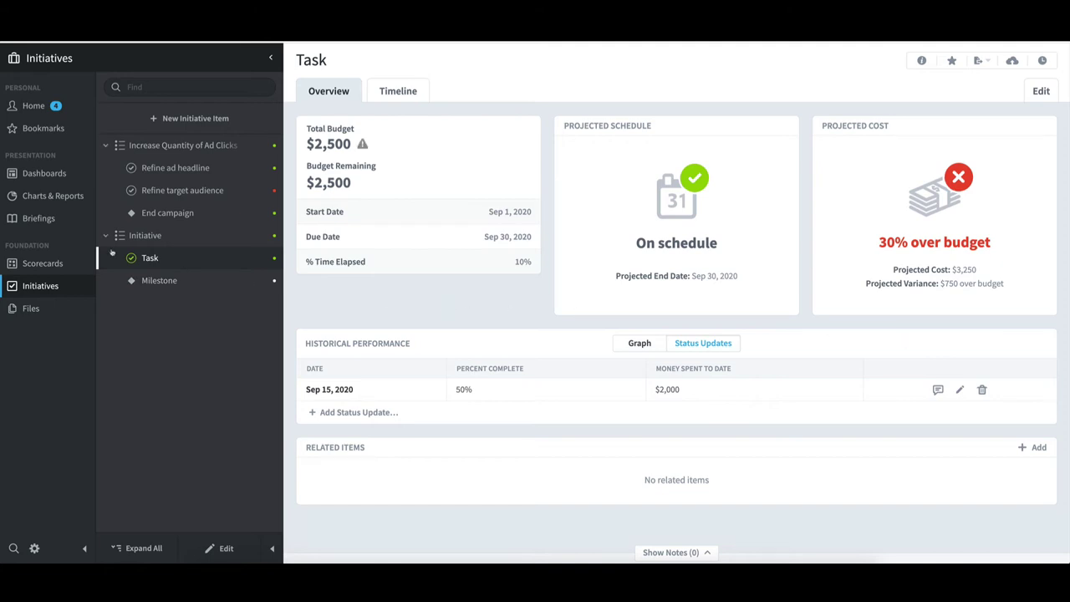
click(156, 238)
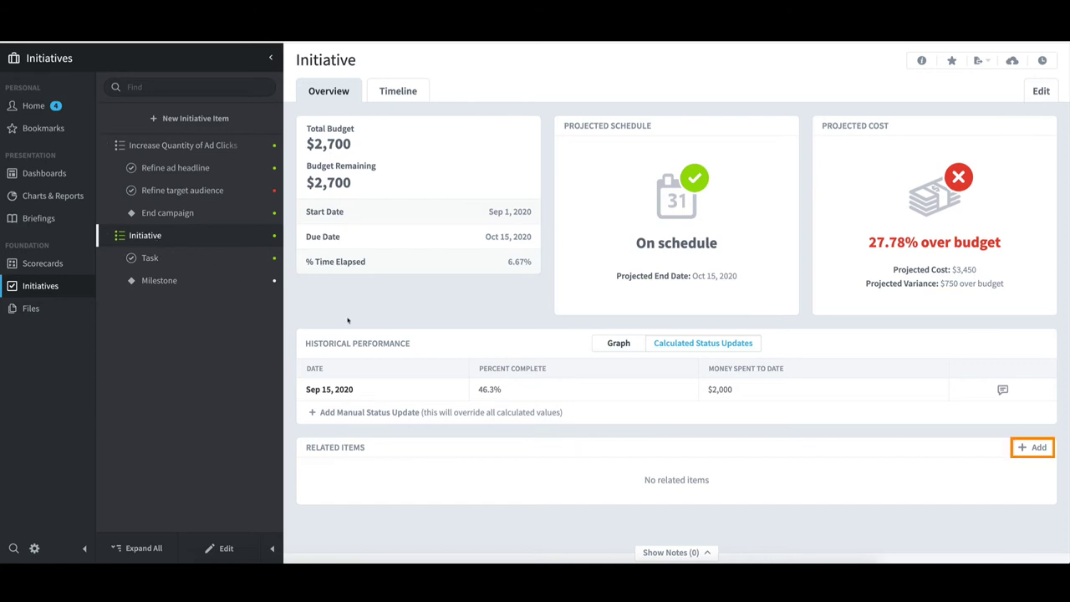
Add Increase Lead Generation as a related scorecard item of the Initiative
click(1032, 449)
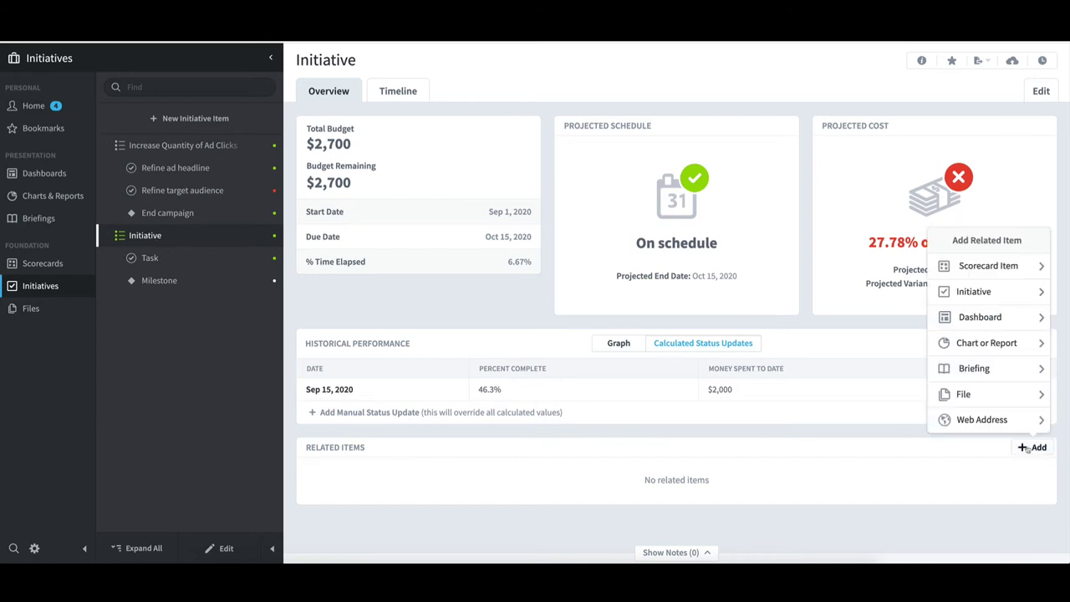
click(966, 268)
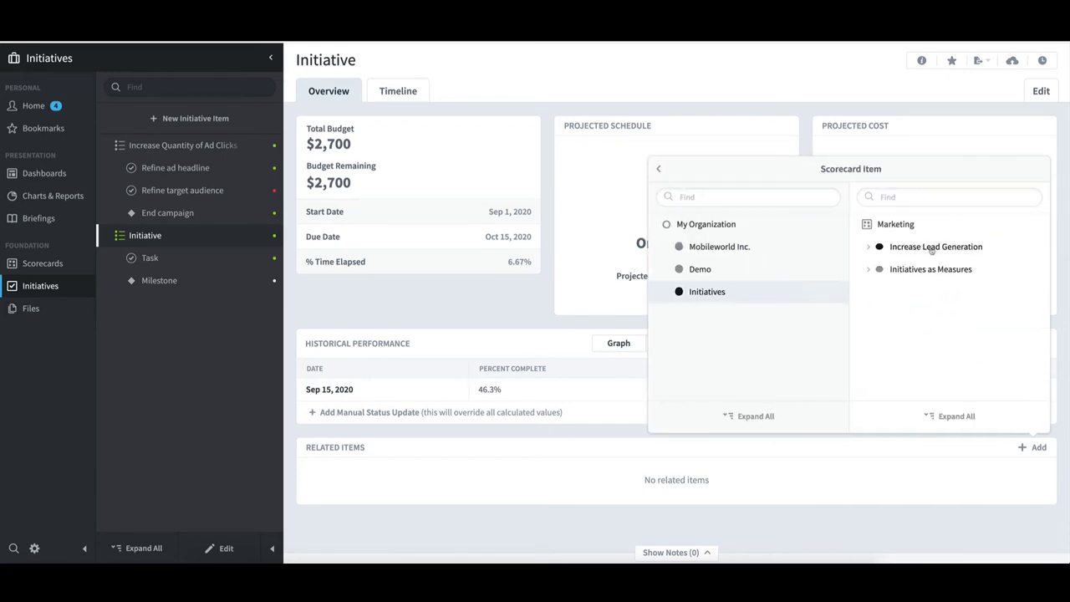
click(932, 249)
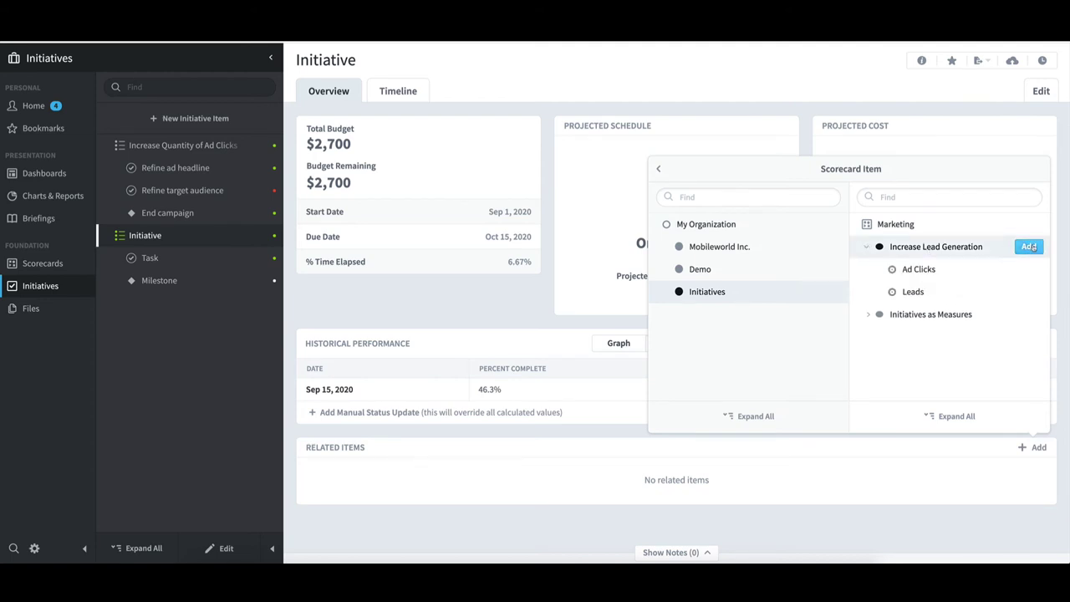
click(1030, 247)
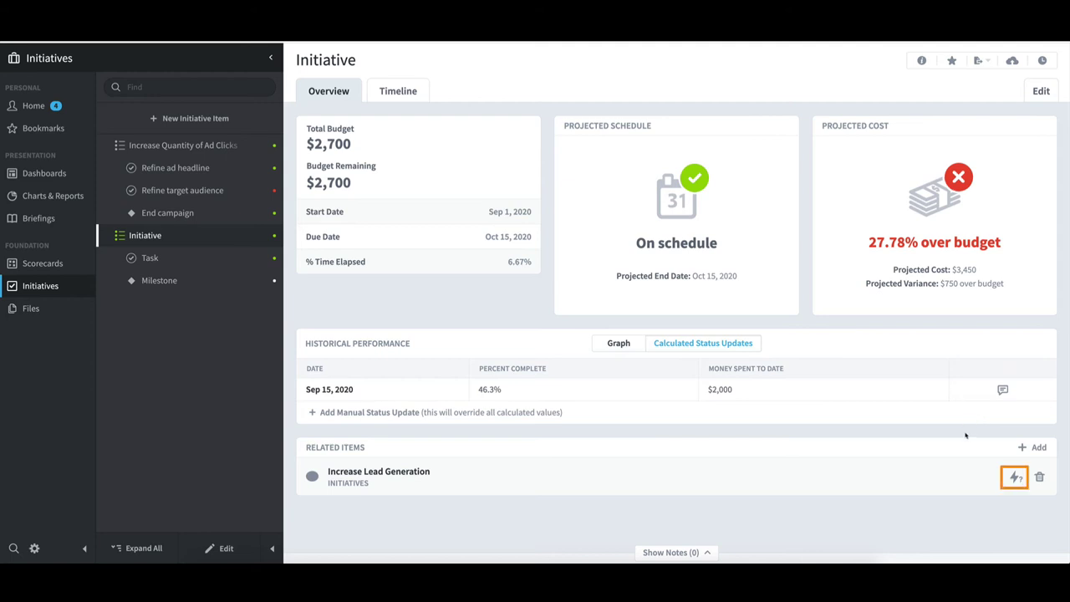
mouse_move(1015, 478)
Open the Increase Lead Generation scorecard page from the related items
click(741, 473)
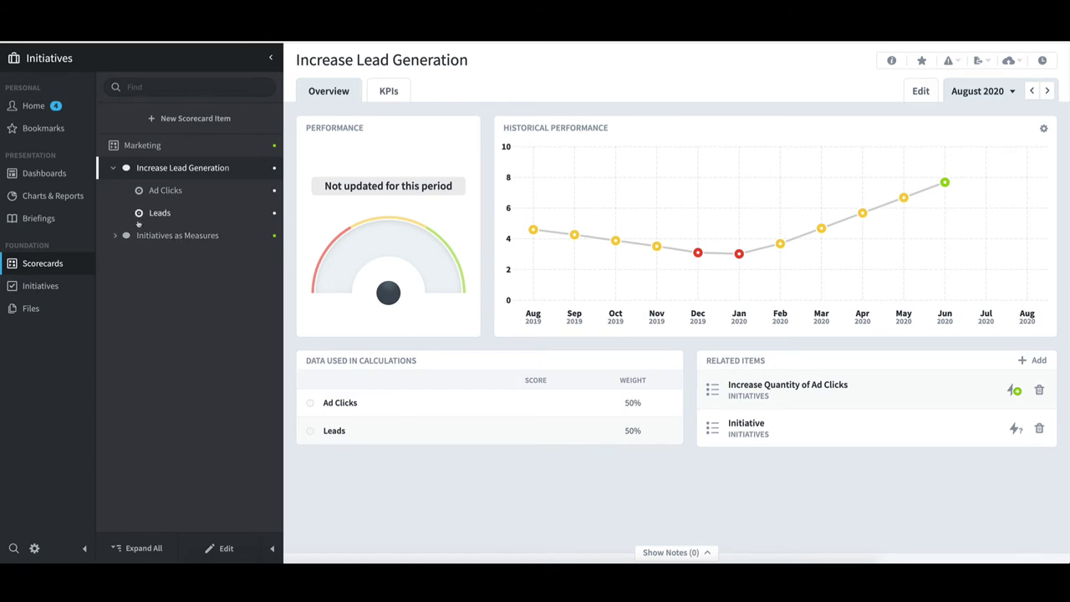
Start a new Initiatives Report in Charts & Reports
click(57, 197)
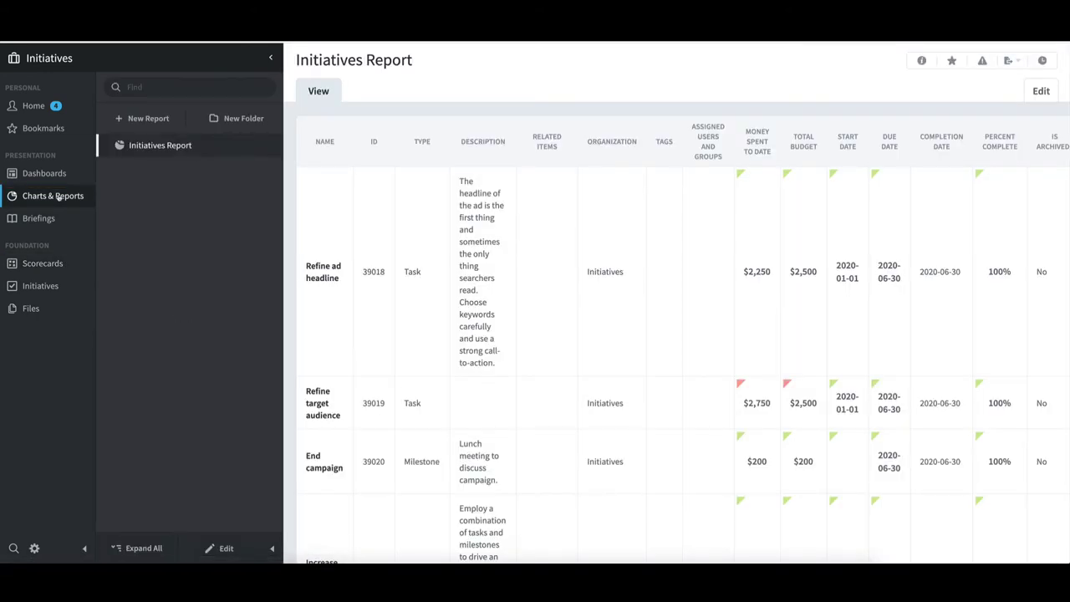
click(150, 119)
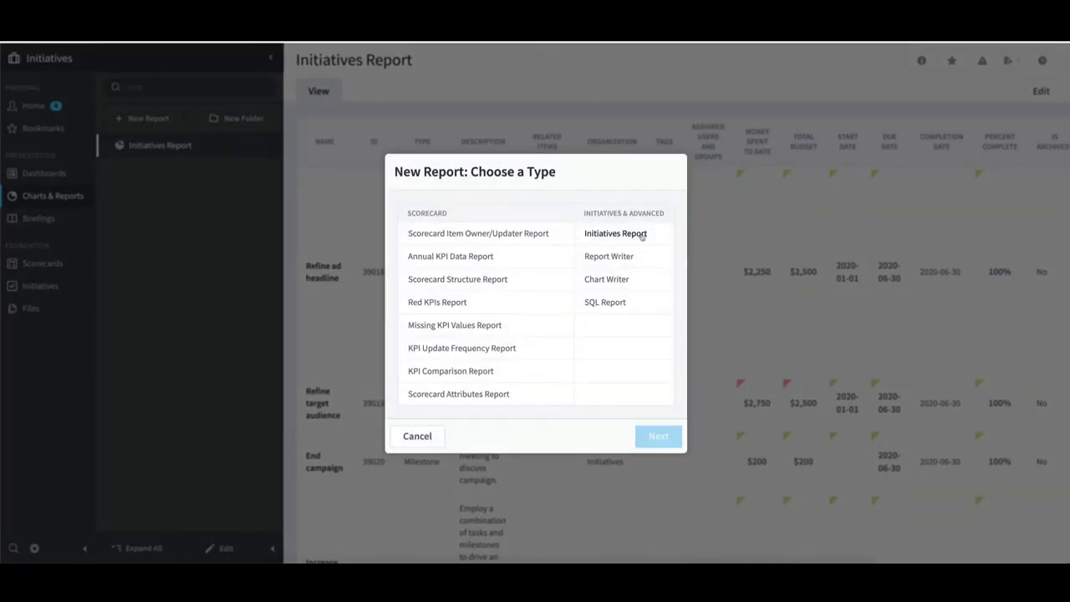
click(642, 236)
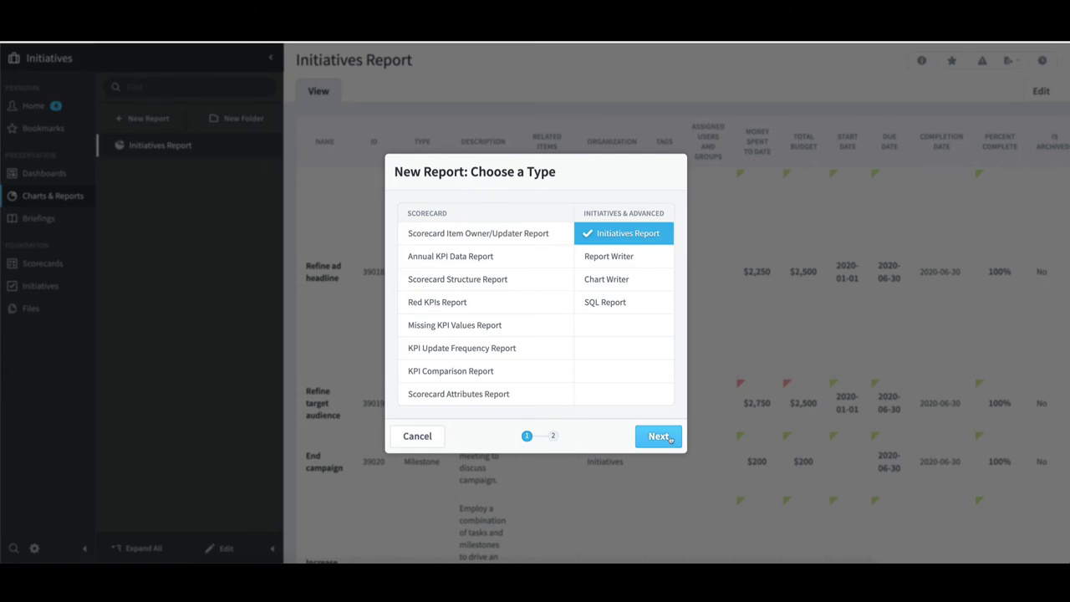
click(670, 439)
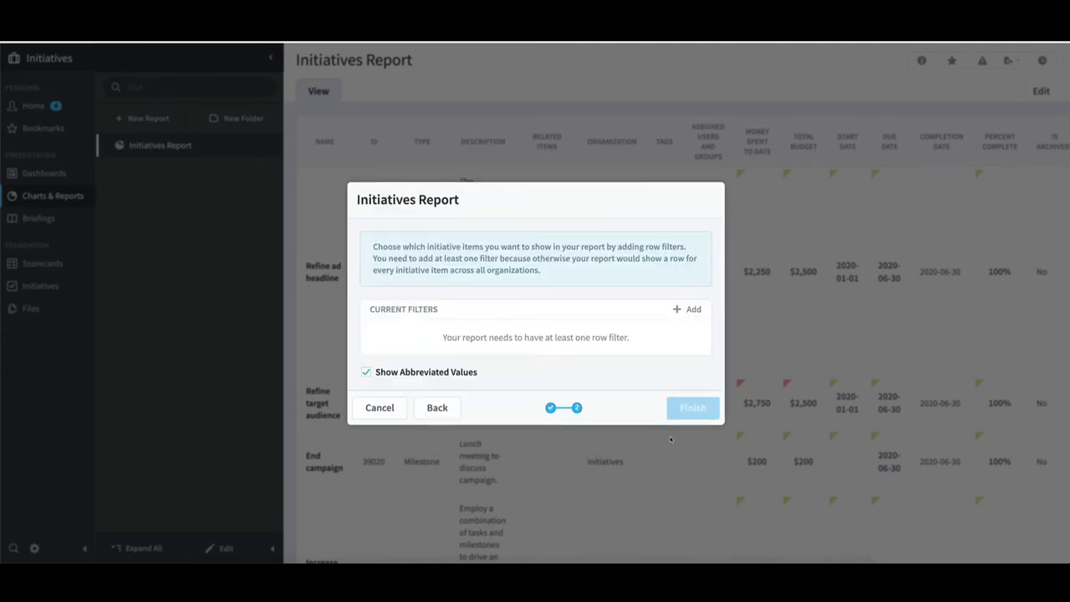
Add a row filter on Specific Initiative Items
click(696, 311)
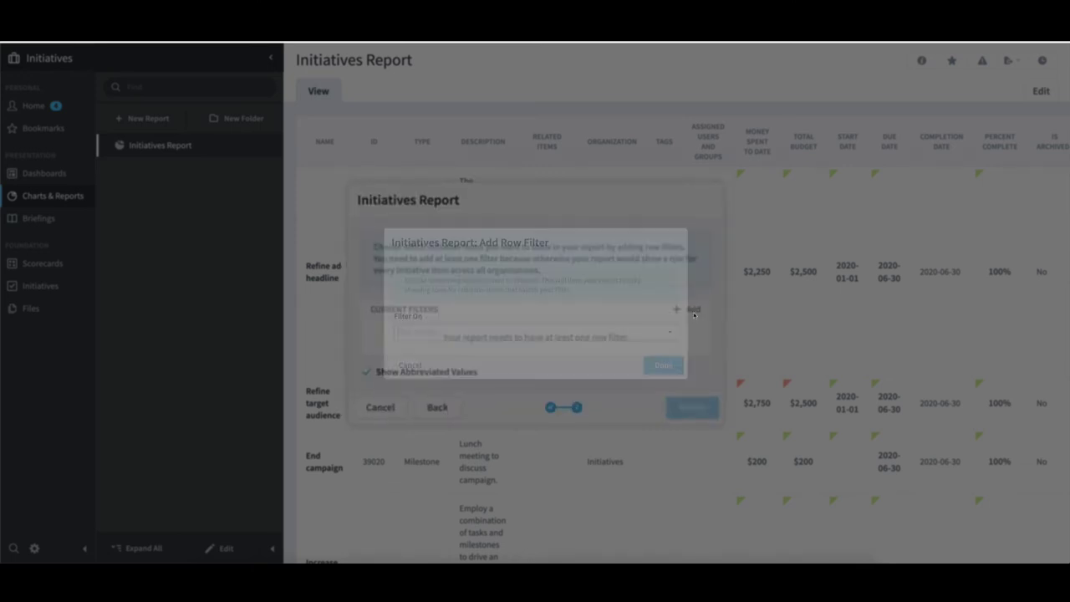
click(616, 339)
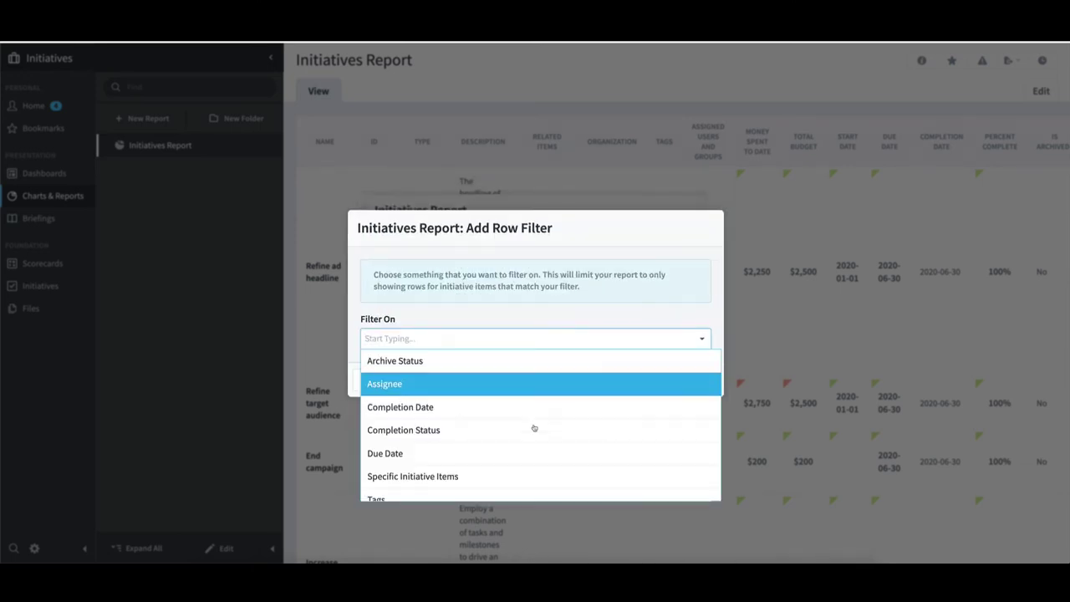
click(507, 475)
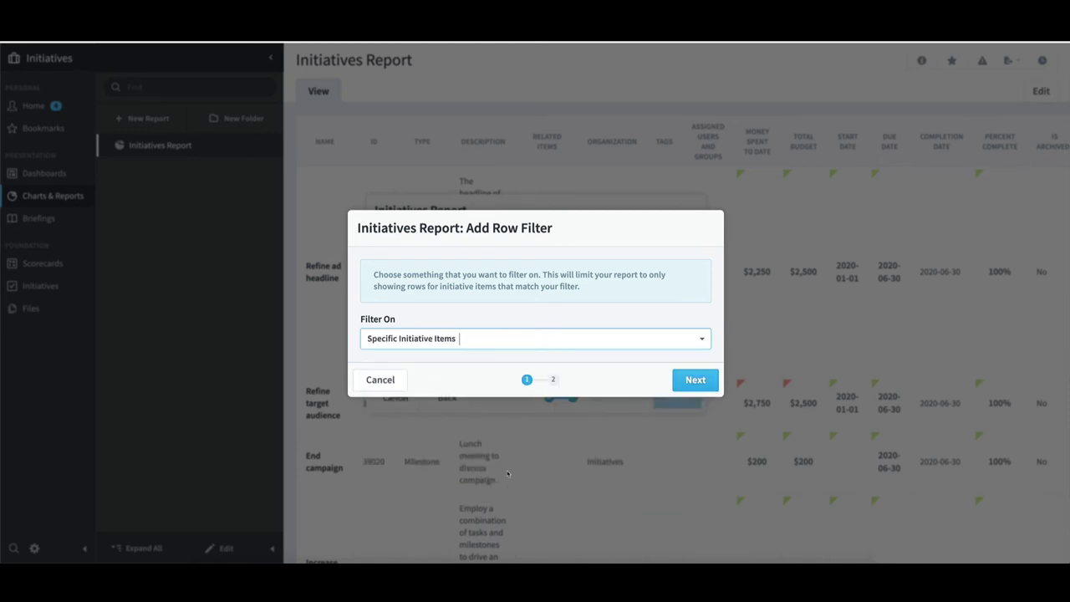
Filter the report to Increase Quantity of Ad Clicks and its descendants, then finish it
click(705, 382)
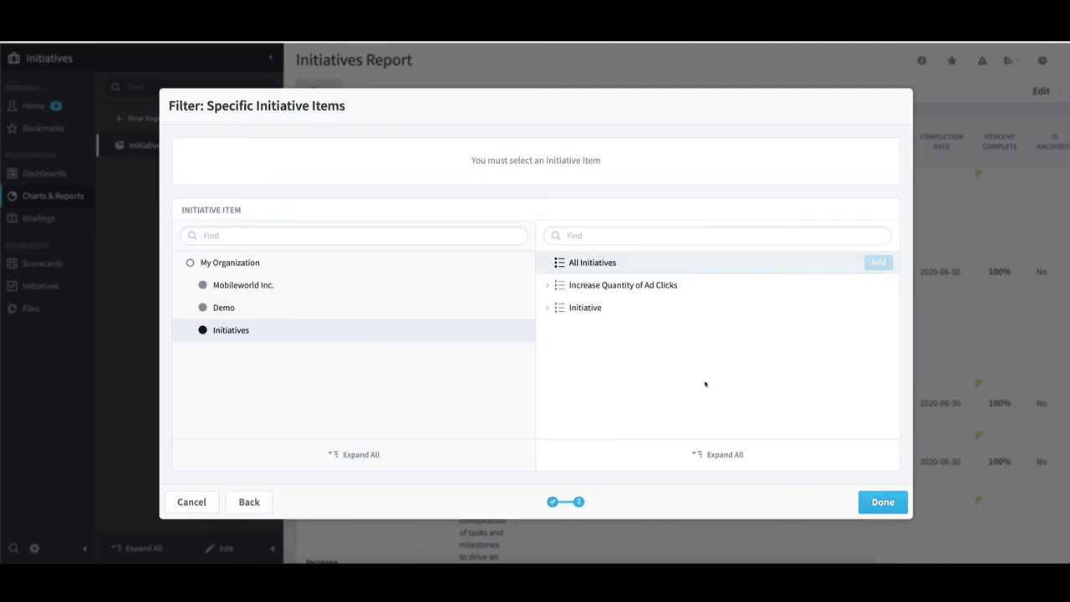
click(641, 286)
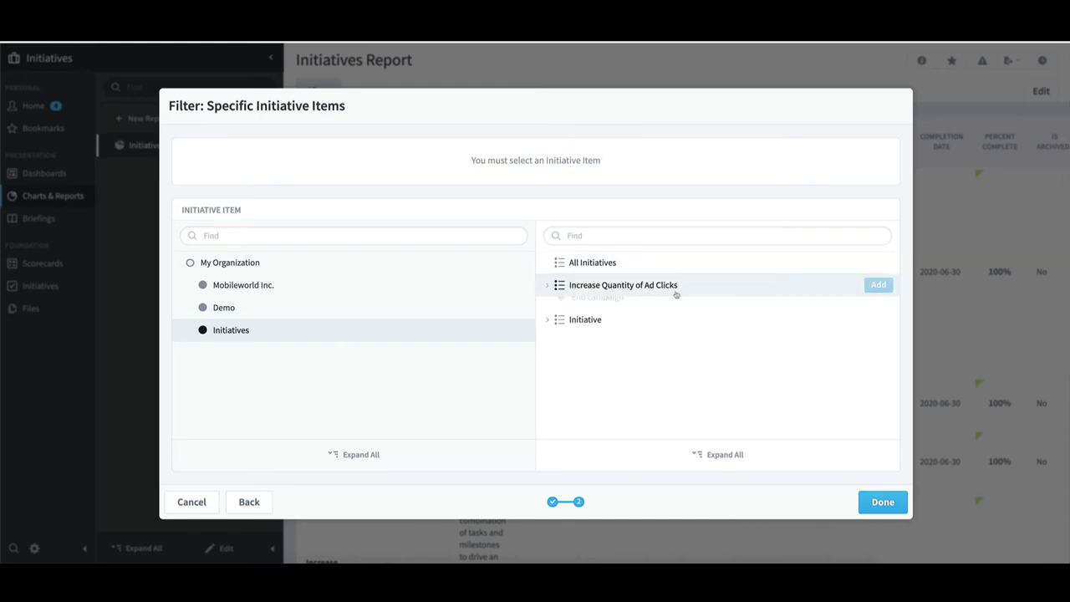
click(875, 288)
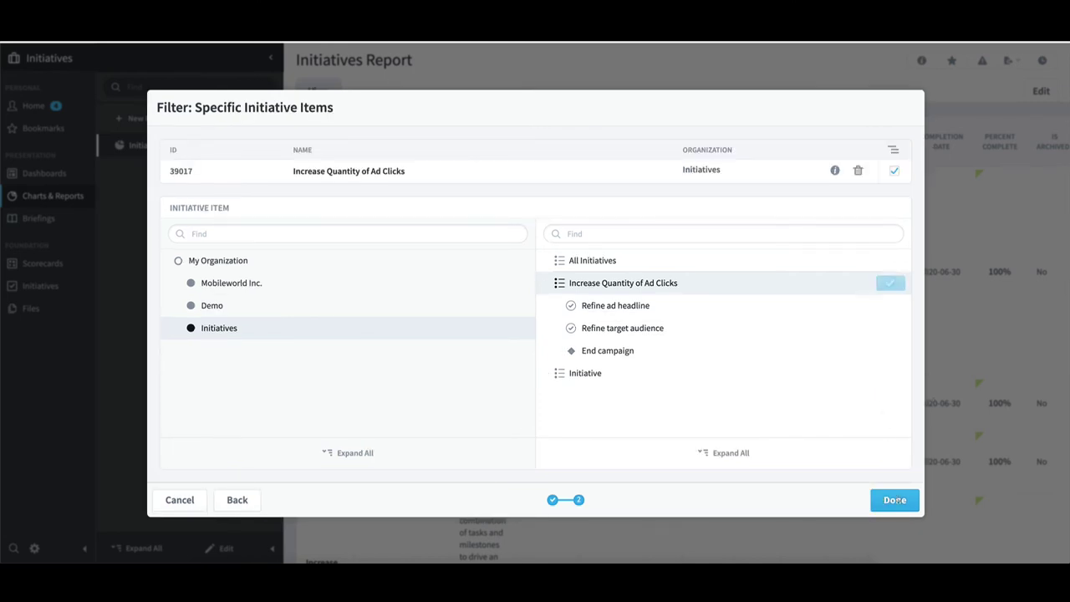
click(898, 500)
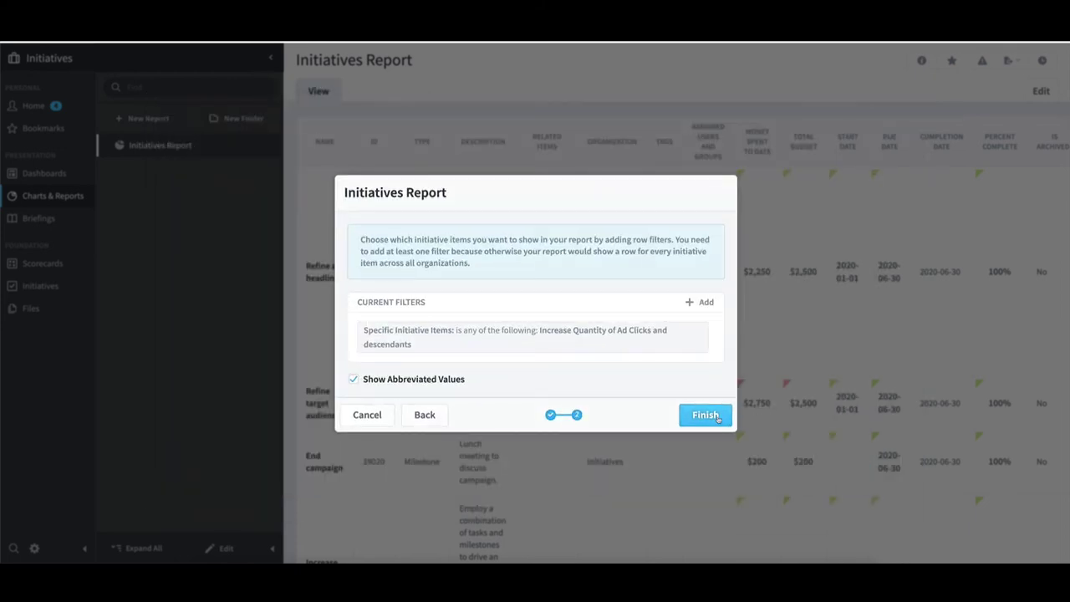
click(716, 417)
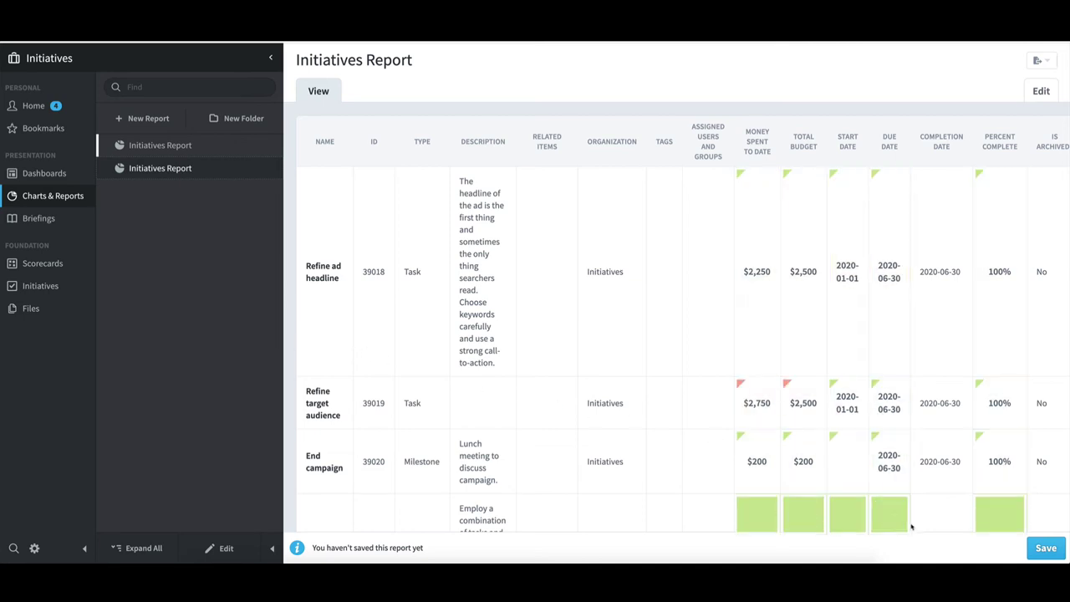
Save the new initiatives report with the name 'Training'
click(1046, 548)
drag(485, 310, 402, 312)
text(Training)
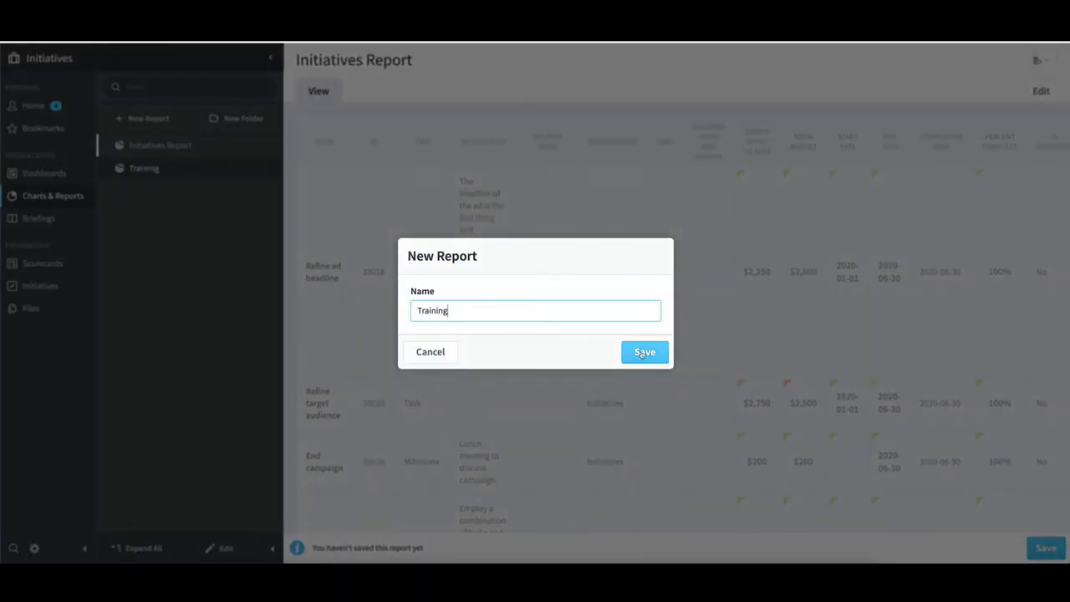
click(644, 352)
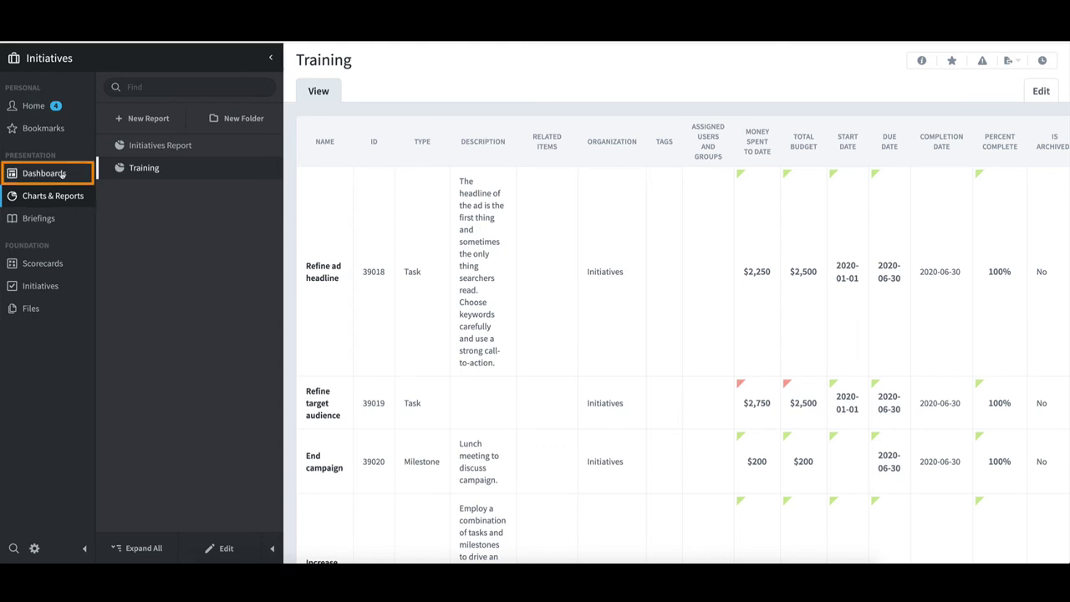
Create a blank dashboard named 'Training' in the Dashboards section
click(61, 173)
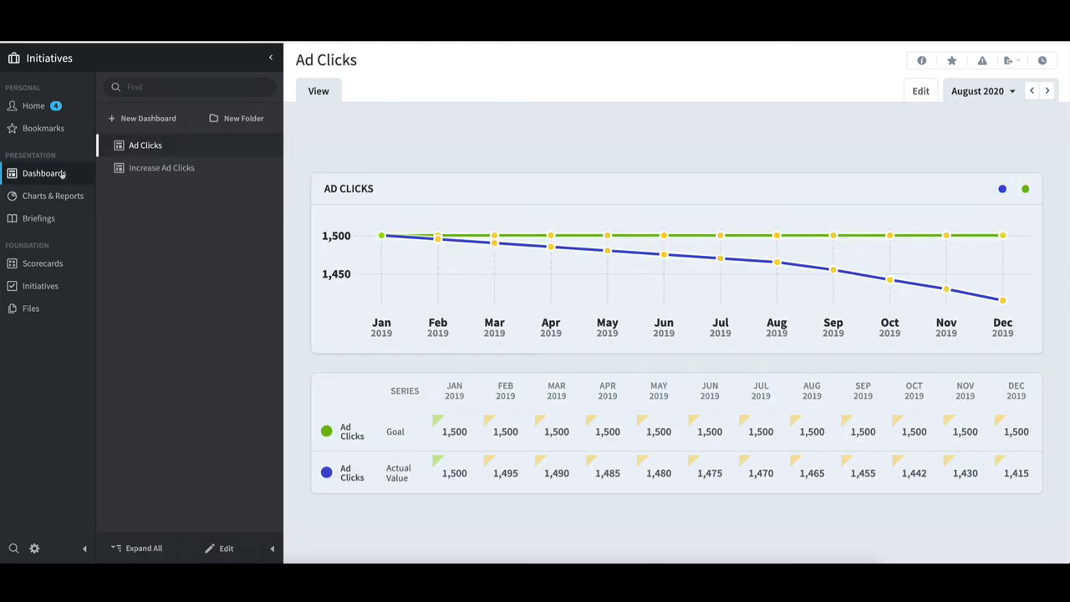
click(144, 120)
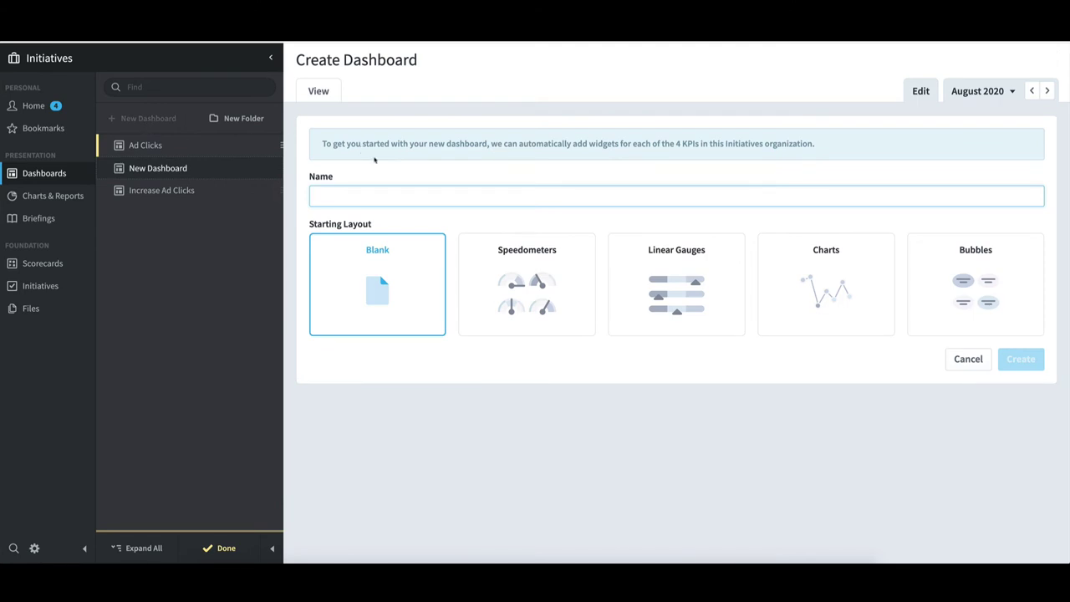
text(Training)
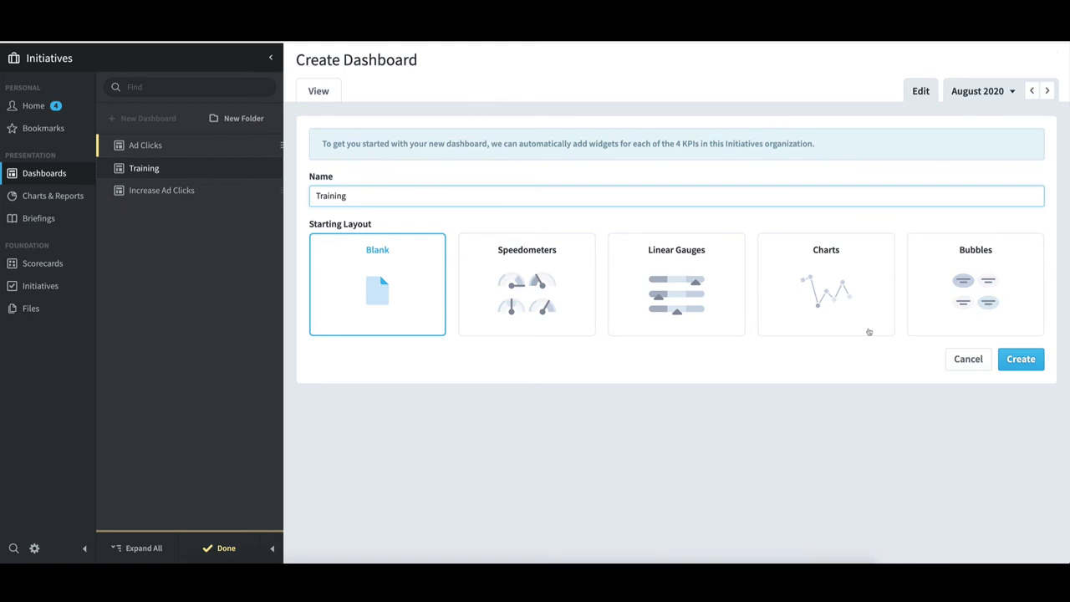
click(1020, 367)
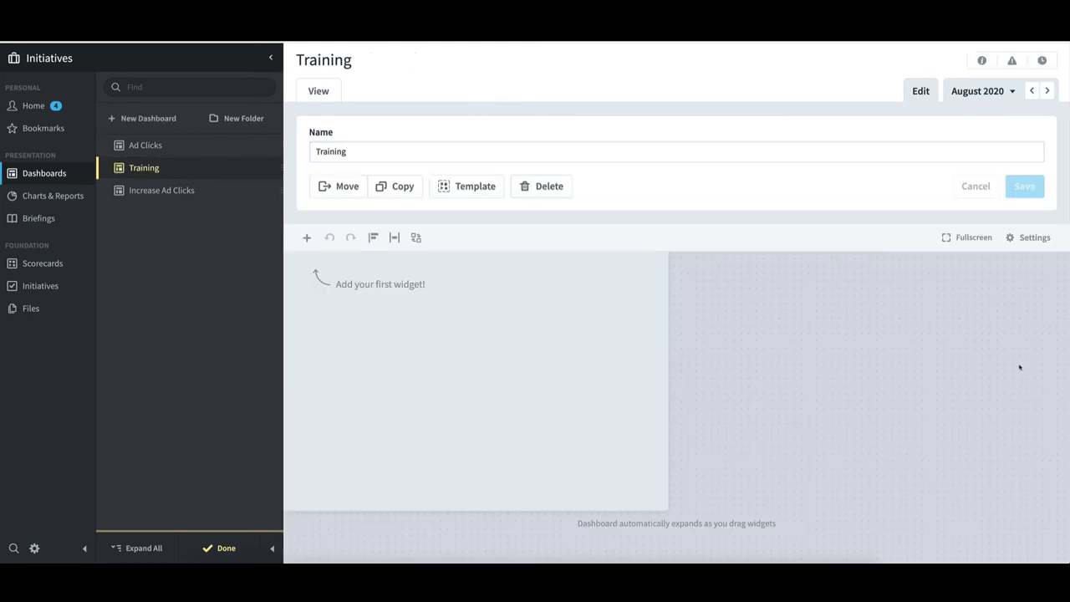
Add a chart widget for the Ad Clicks measure under Increase Lead Generation, placed top left
click(307, 238)
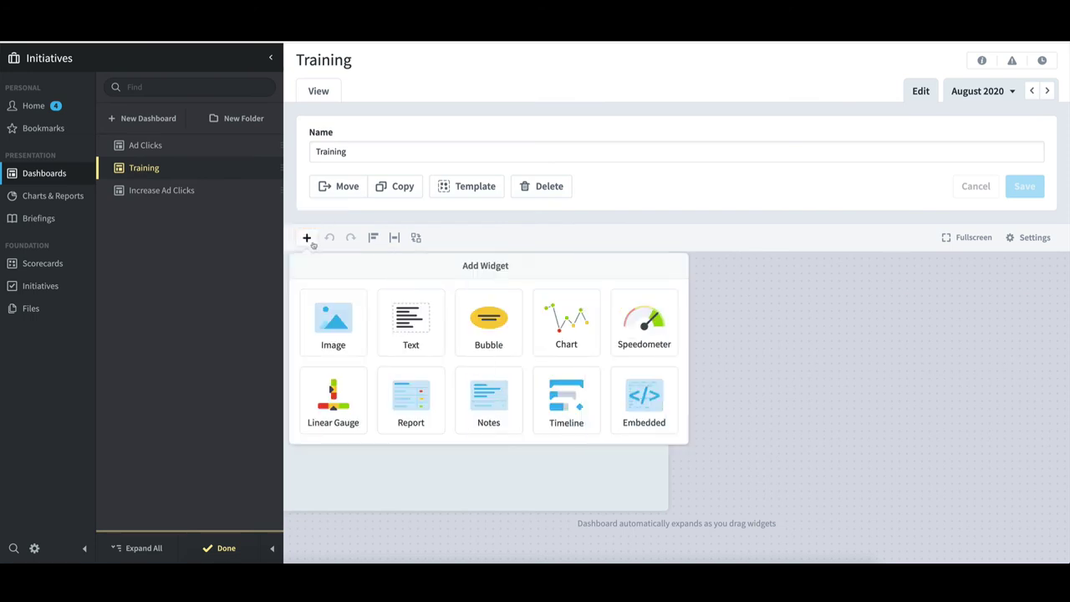
click(587, 335)
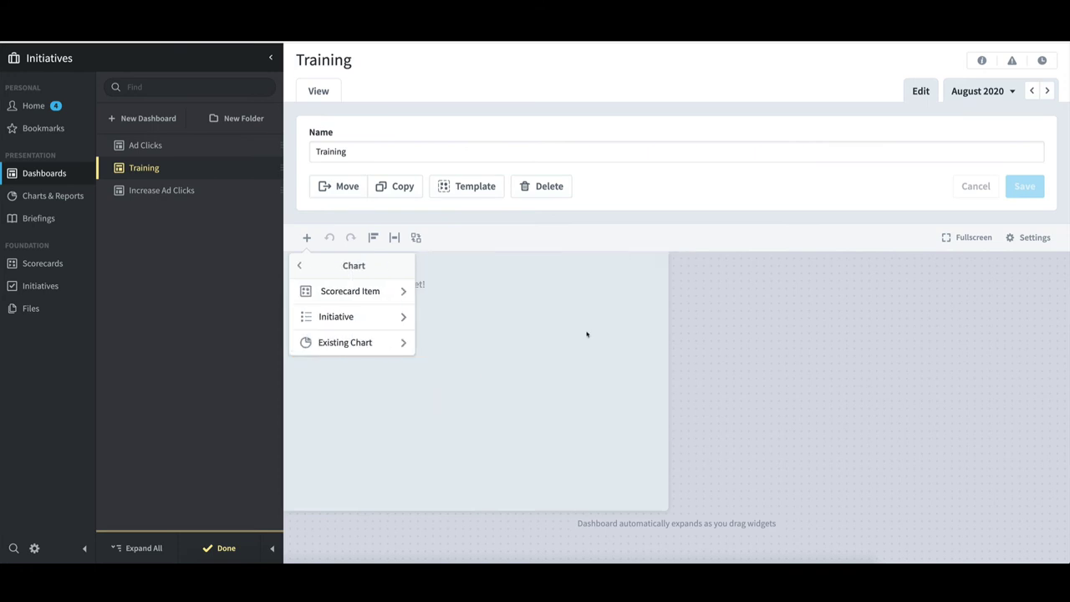
click(393, 293)
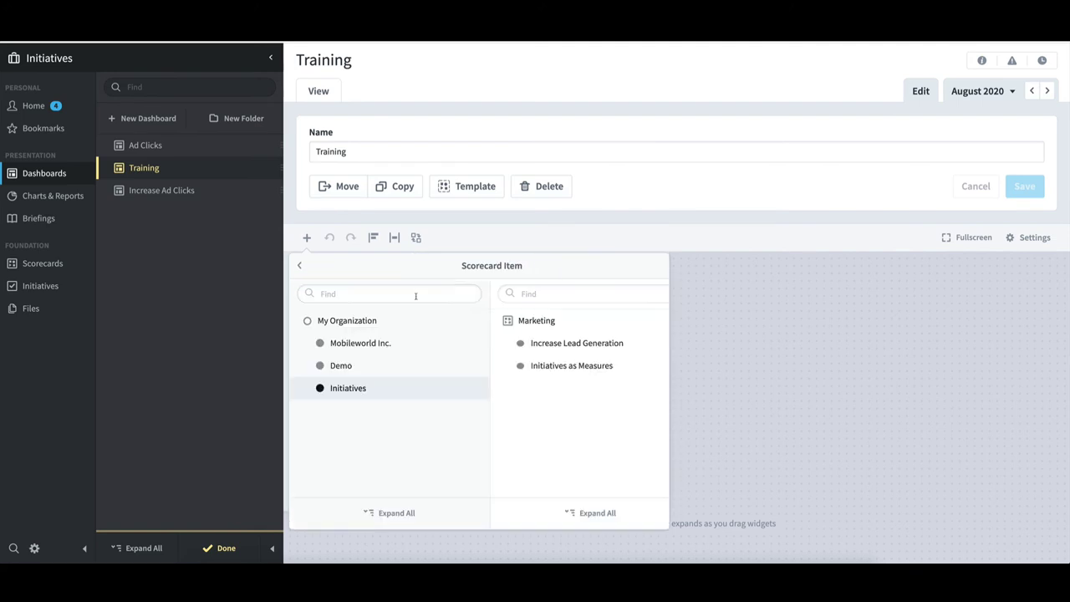
click(563, 346)
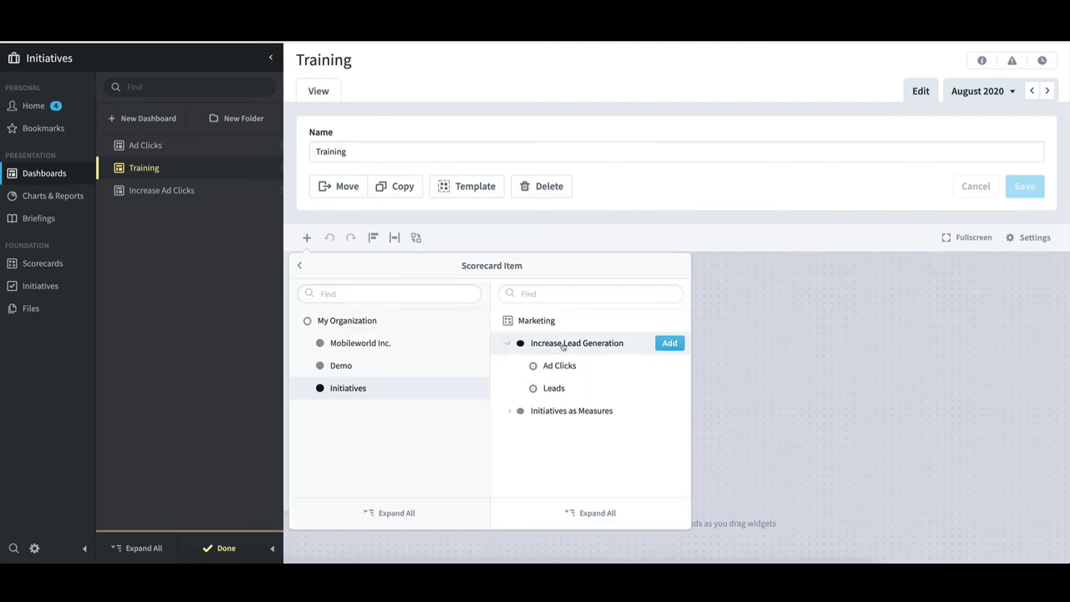
click(566, 369)
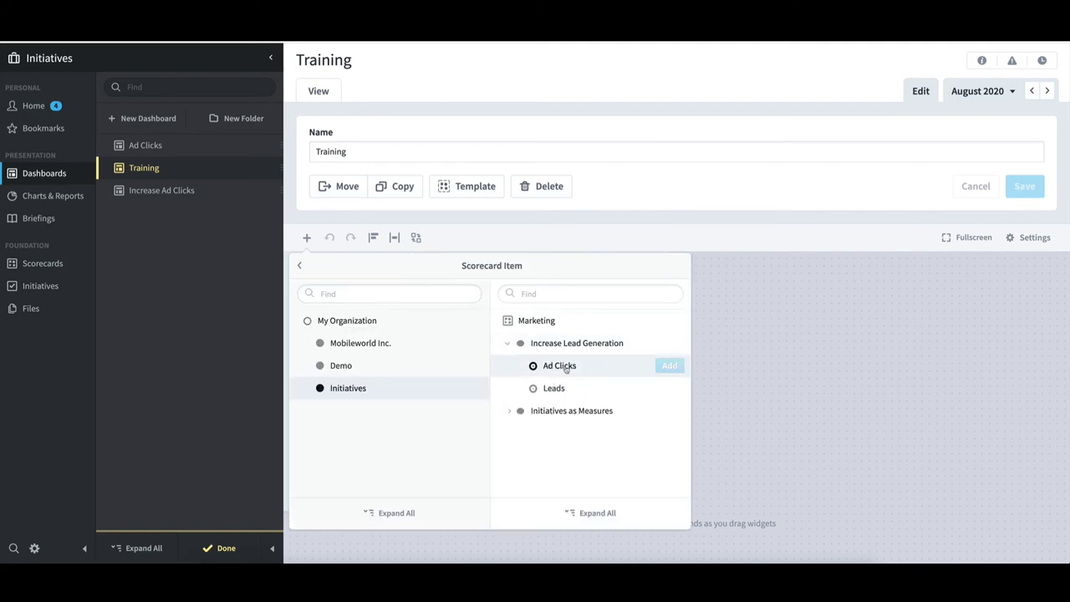
click(670, 366)
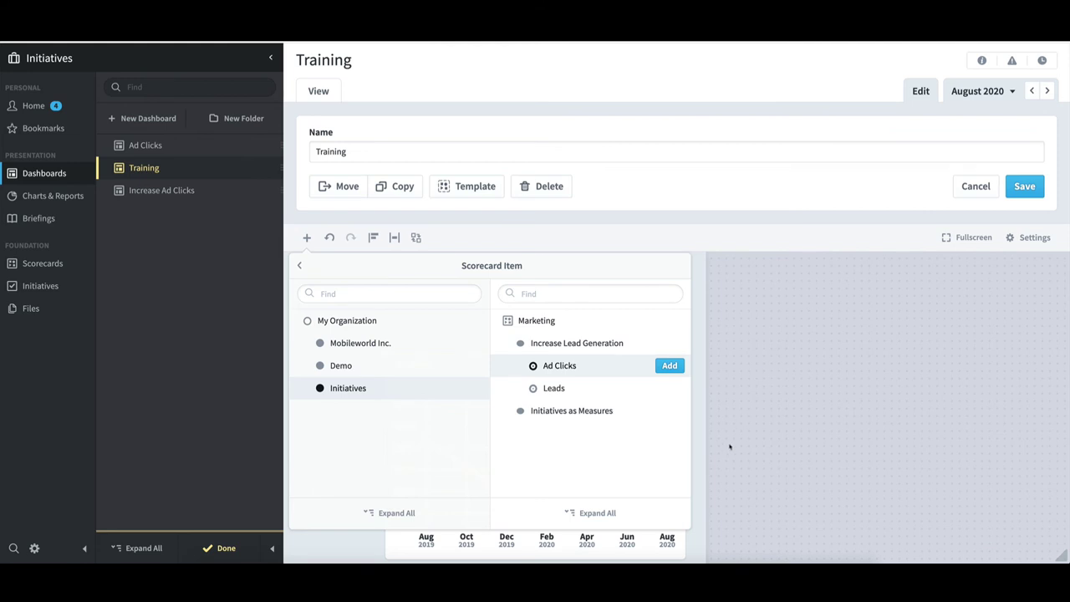
click(660, 547)
drag(626, 502, 553, 425)
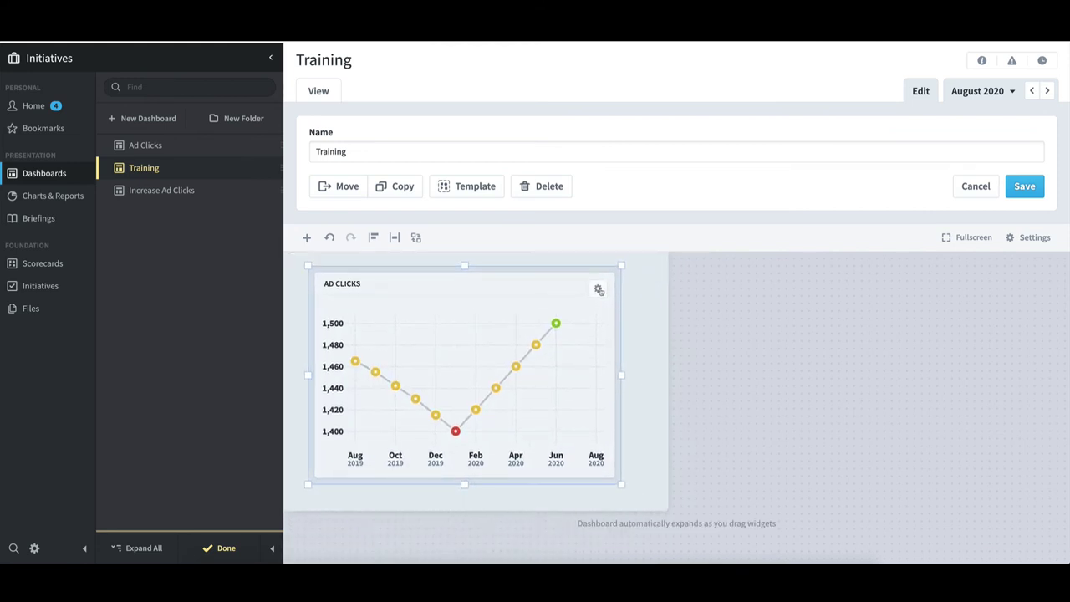
Add the Ad Clicks Goal values as a new chart series
click(598, 289)
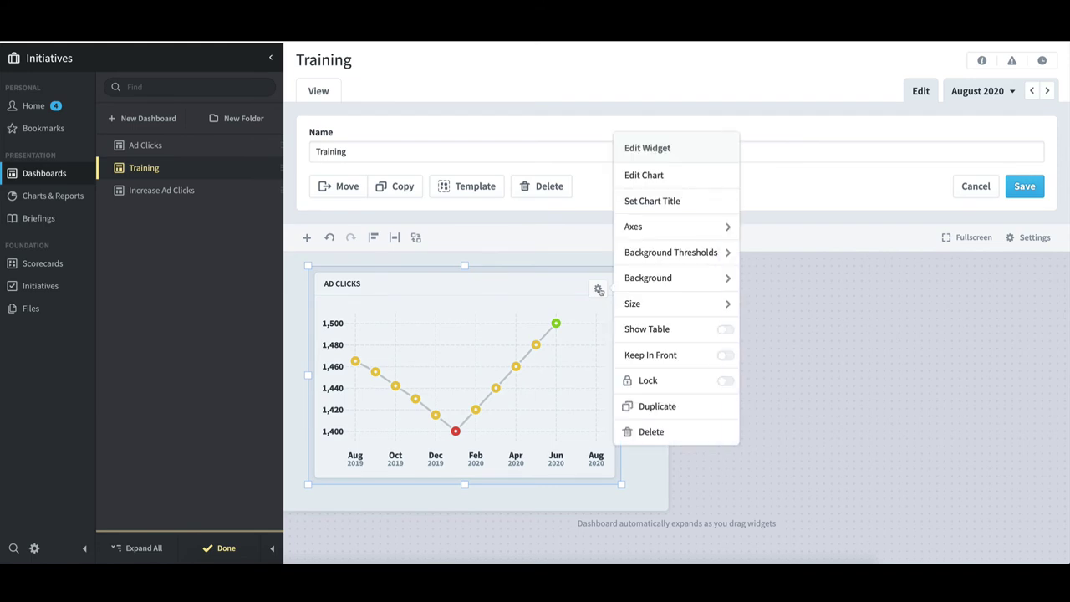
click(644, 175)
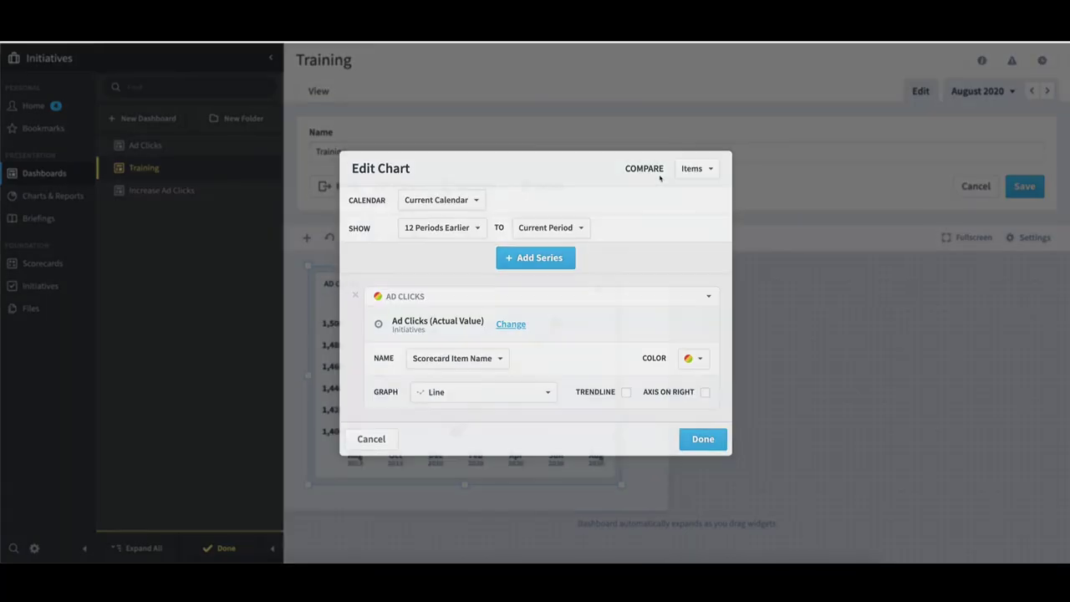
click(558, 264)
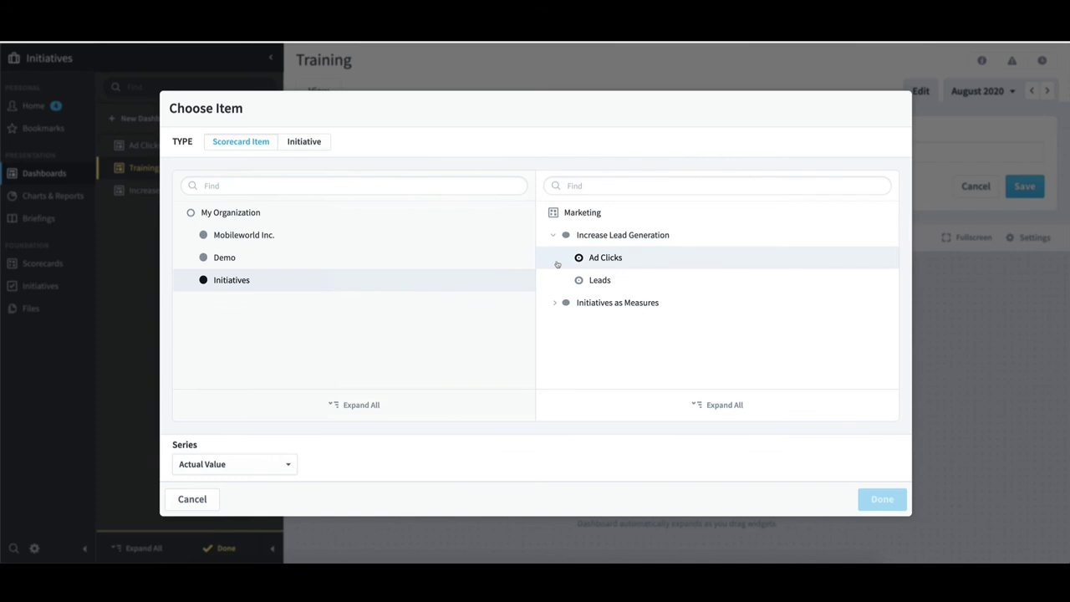
click(245, 466)
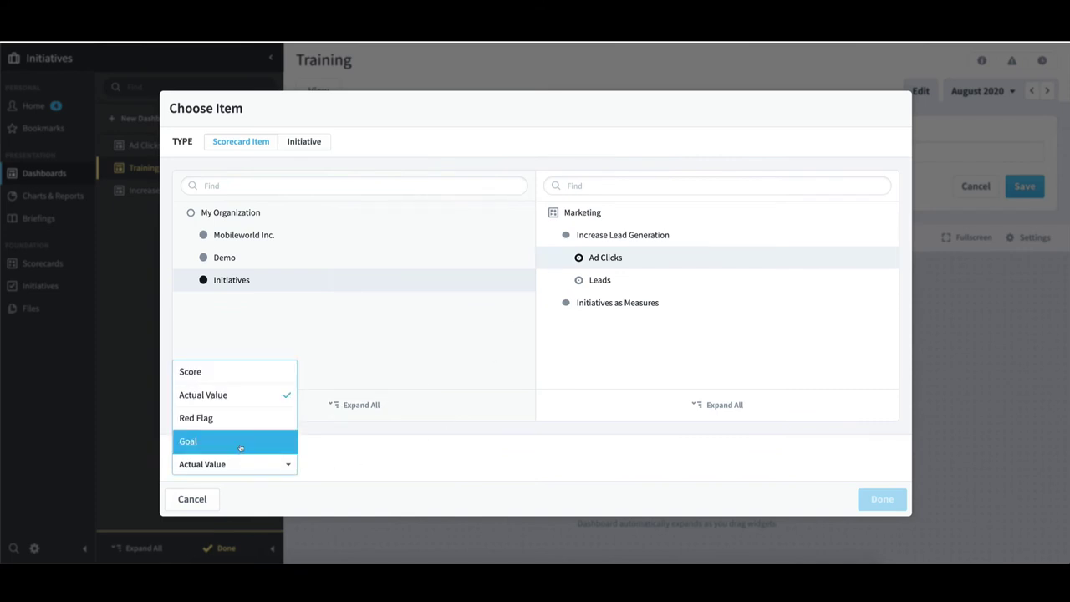
click(241, 444)
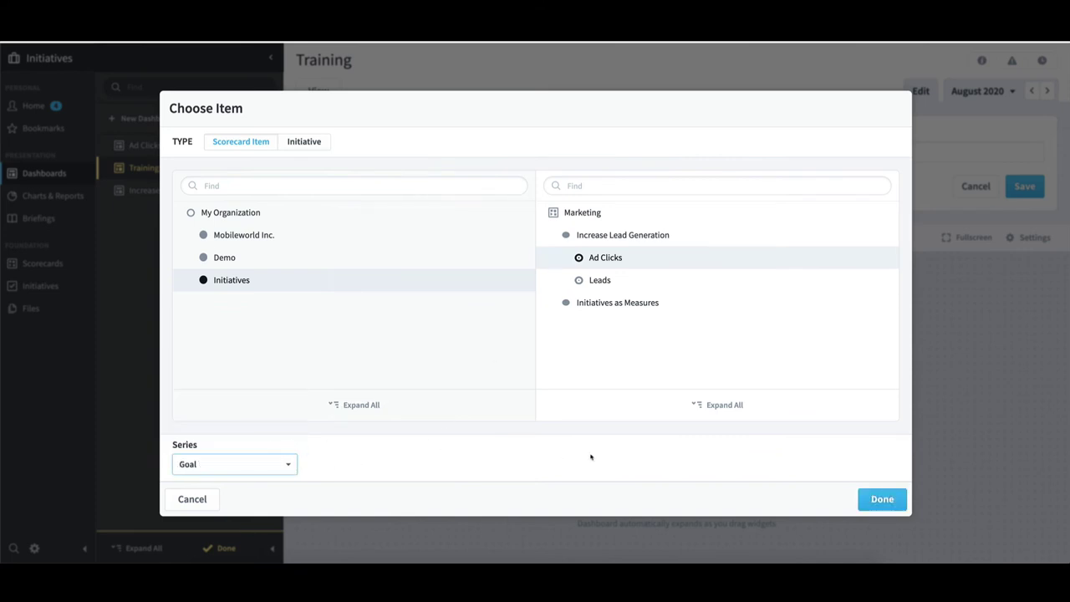
click(875, 498)
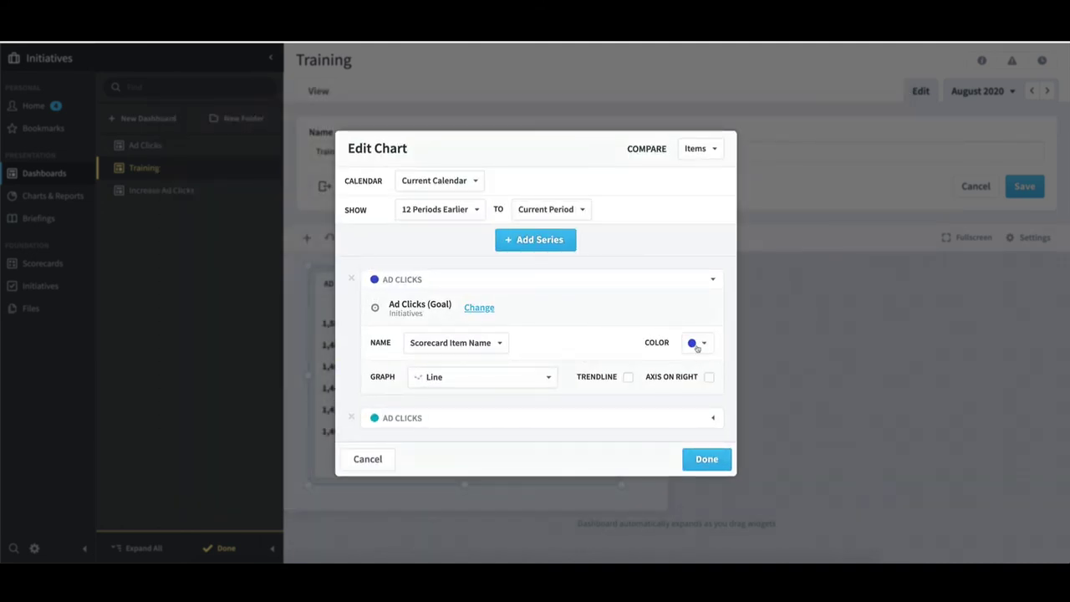
Colour the goal series green and the actual value series dark blue
click(697, 348)
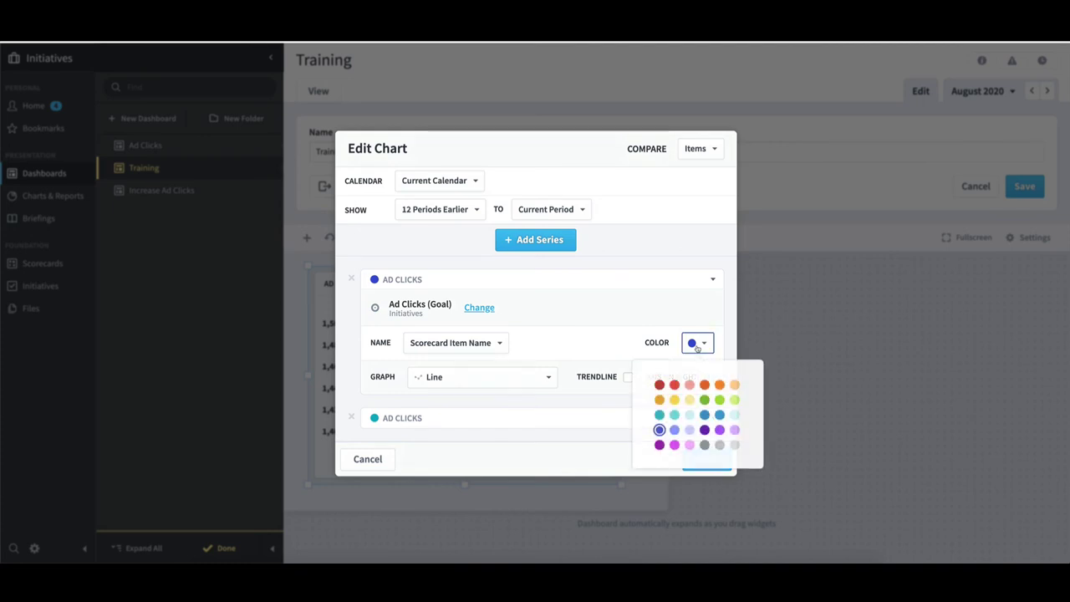
click(704, 401)
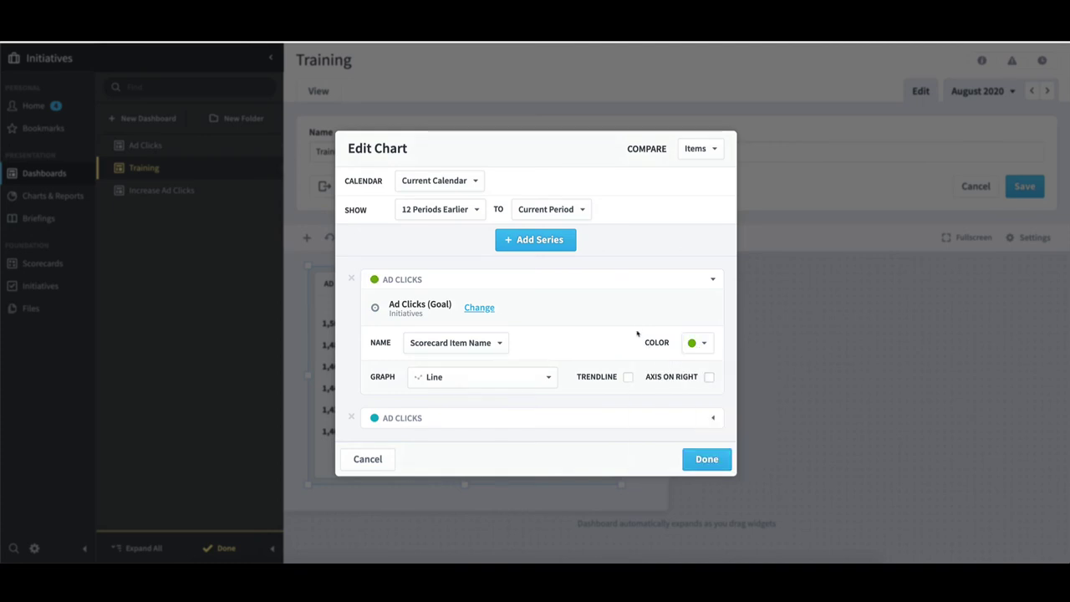
click(544, 420)
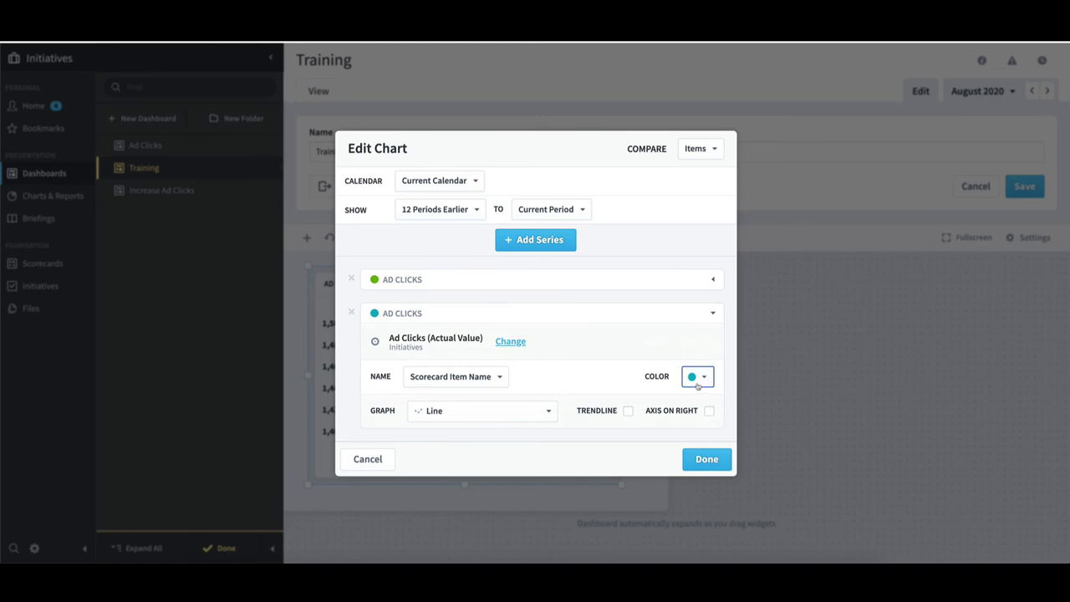
click(694, 378)
click(662, 464)
click(713, 467)
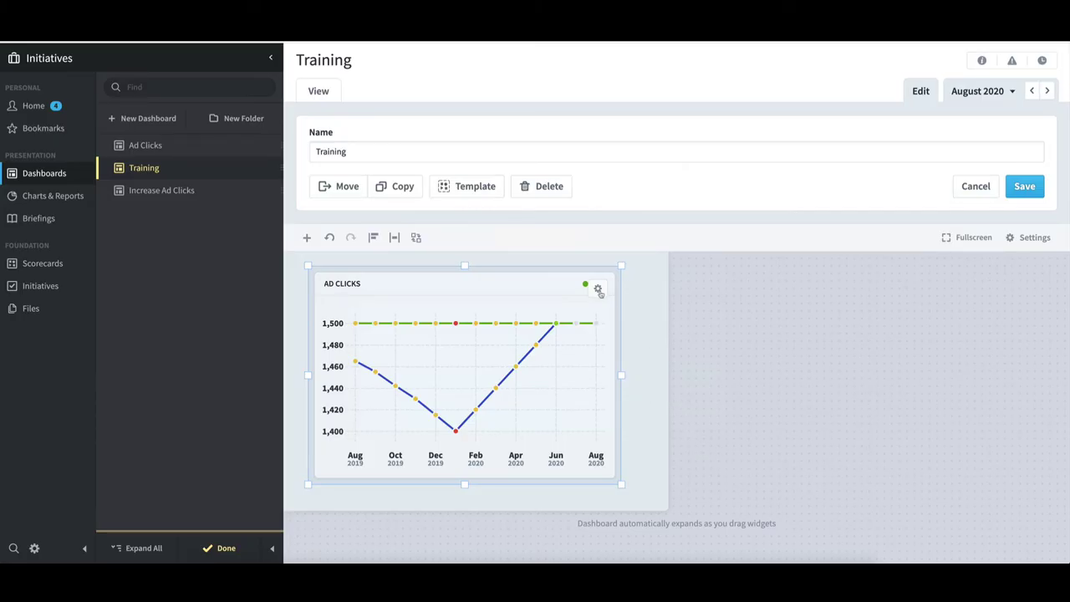
Show a data table for the chart, placed to the right of it
click(598, 290)
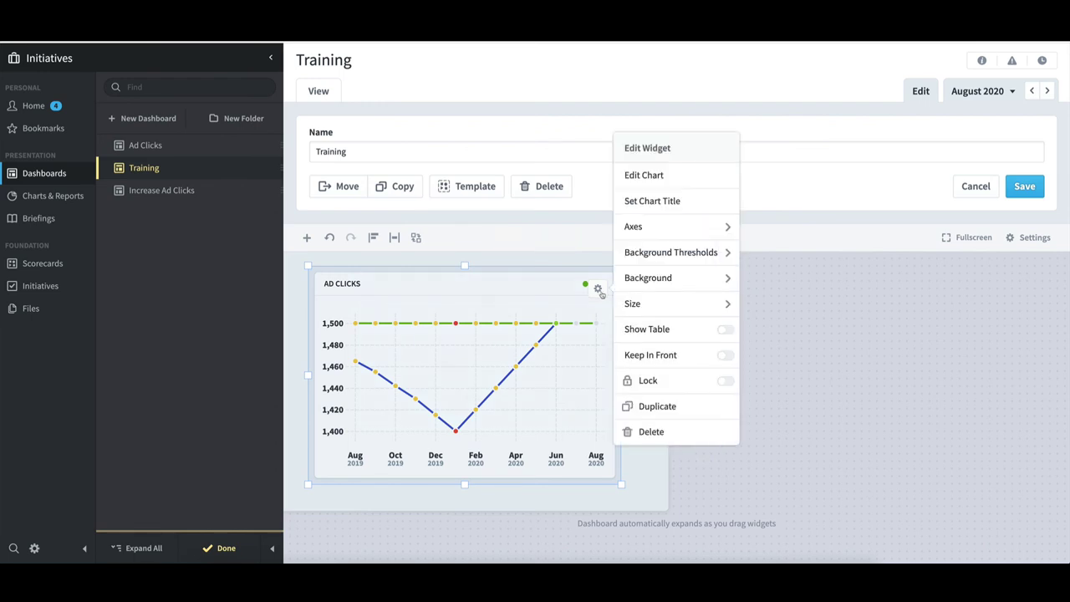
click(726, 330)
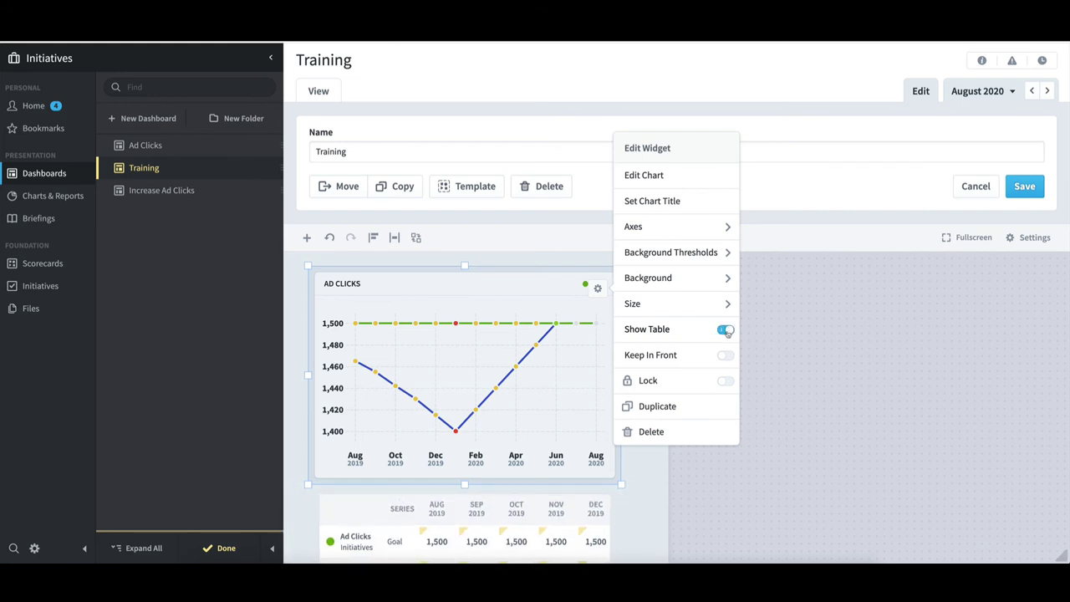
click(678, 496)
drag(589, 516, 915, 299)
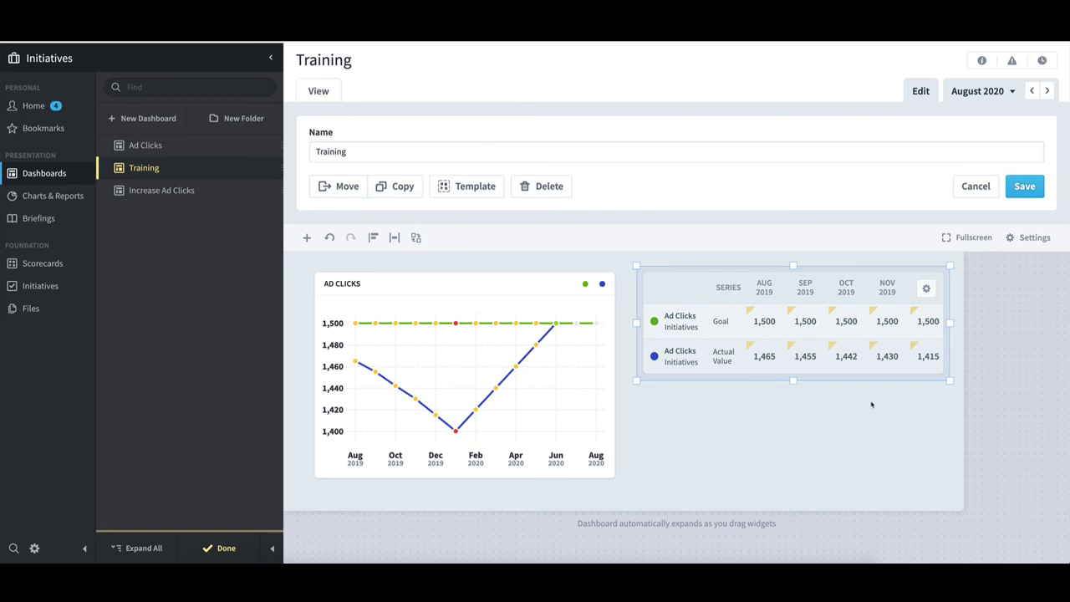
Hide the table's organization and monthly data, and make it narrower and shorter
click(927, 288)
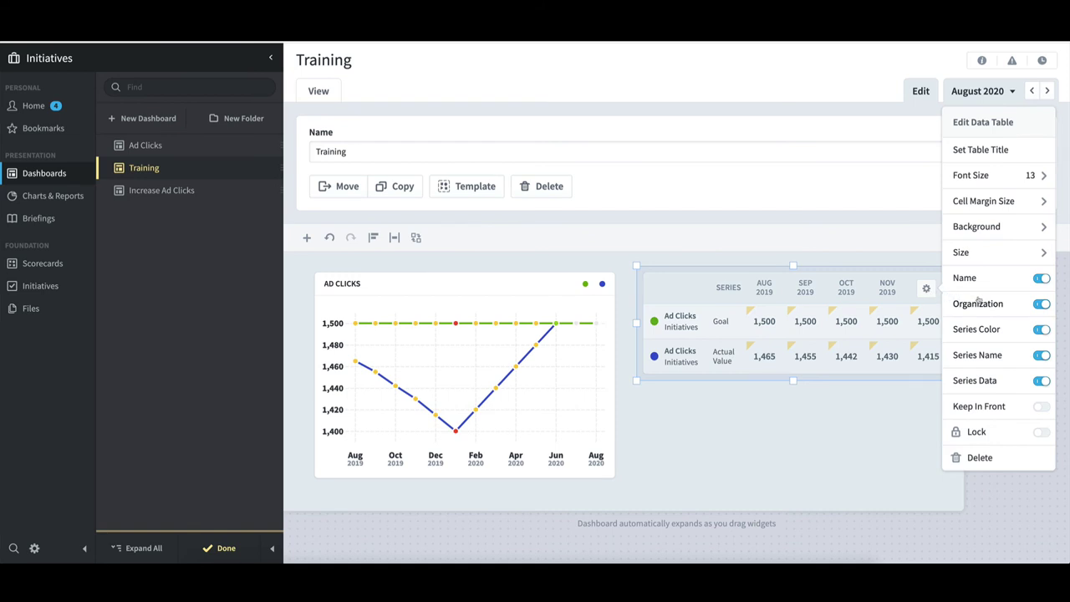
click(1040, 305)
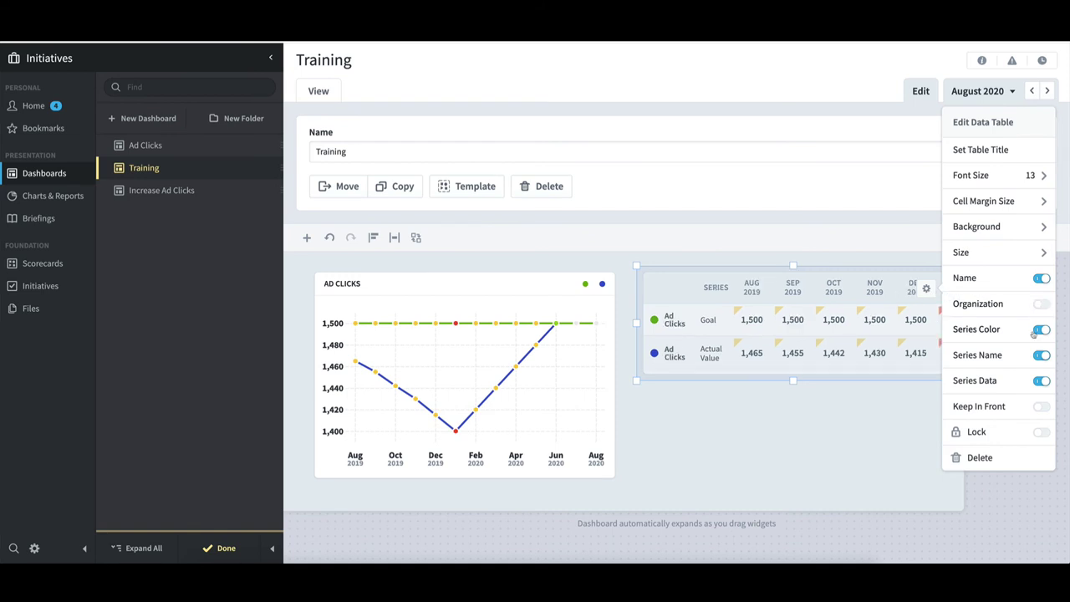
click(1040, 381)
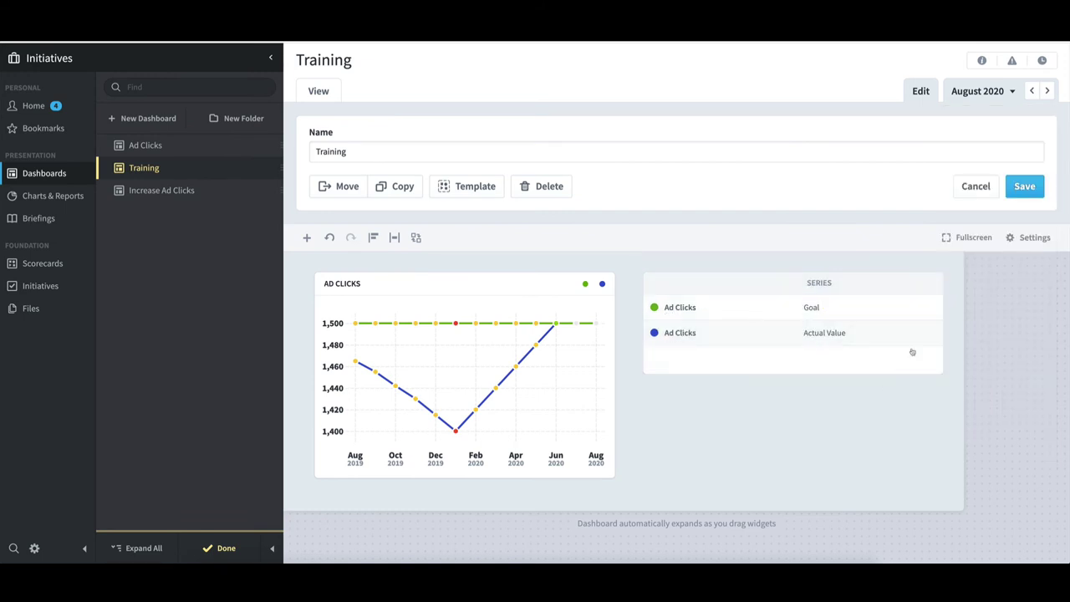
drag(946, 319, 818, 326)
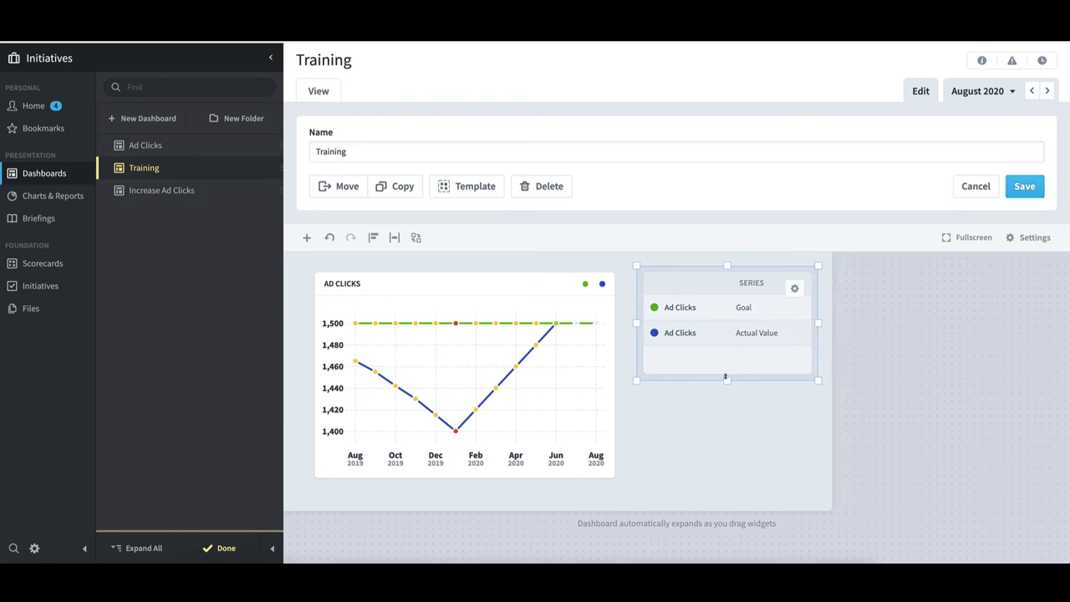
drag(728, 379, 728, 352)
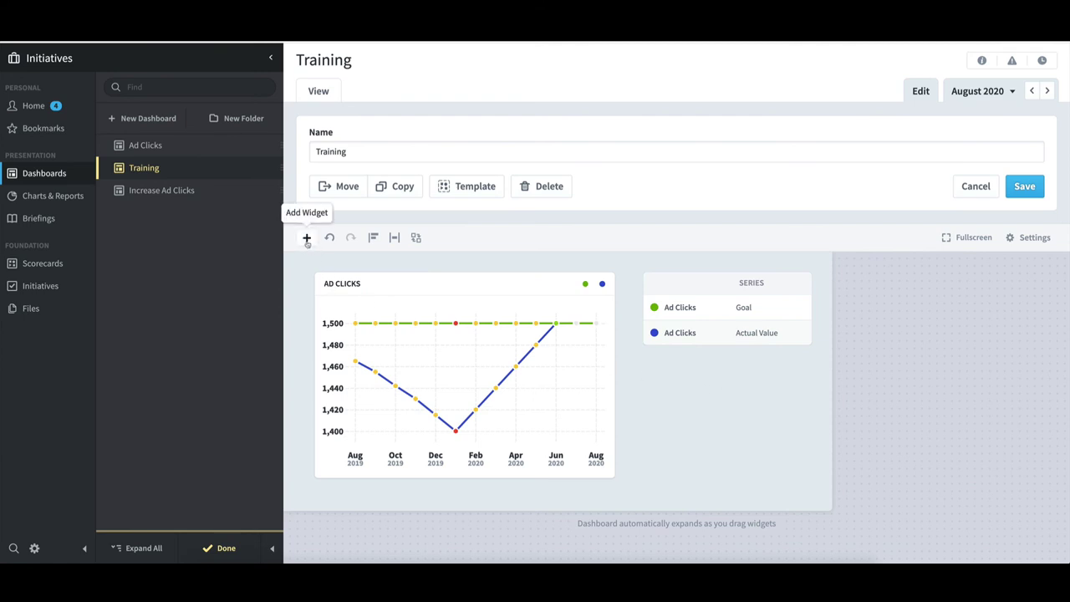
Add an Increase Quantity of Ad Clicks timeline below the chart, narrowed to the chart's width
click(307, 238)
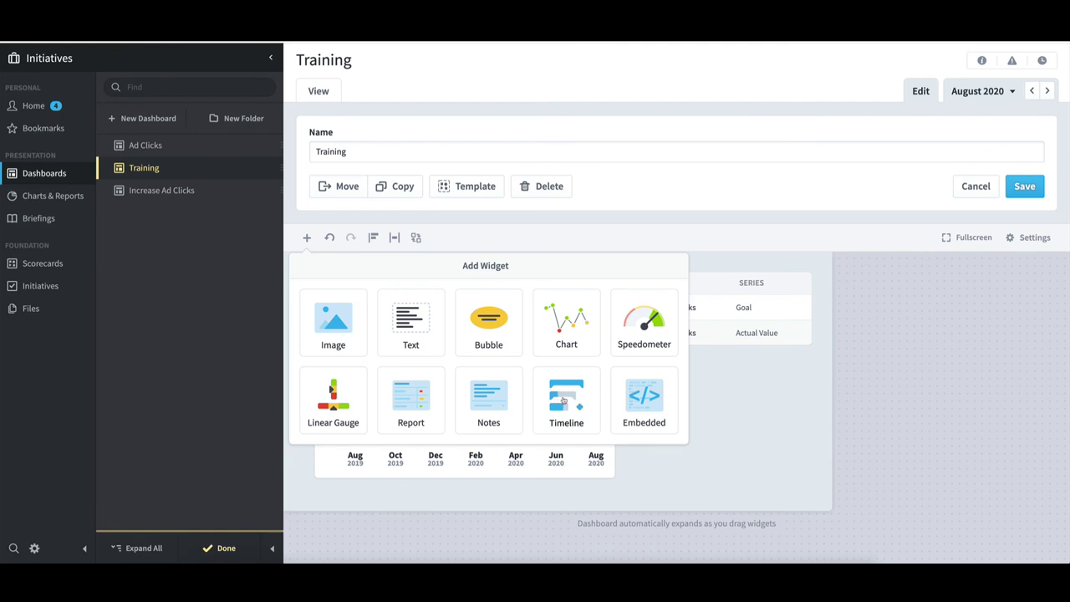
click(564, 403)
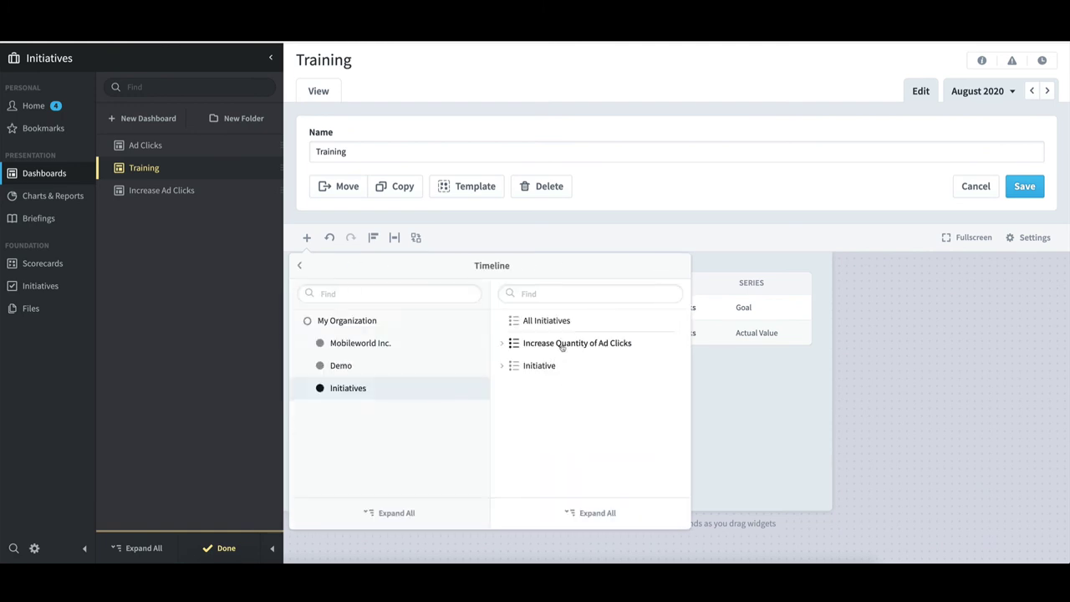
click(562, 346)
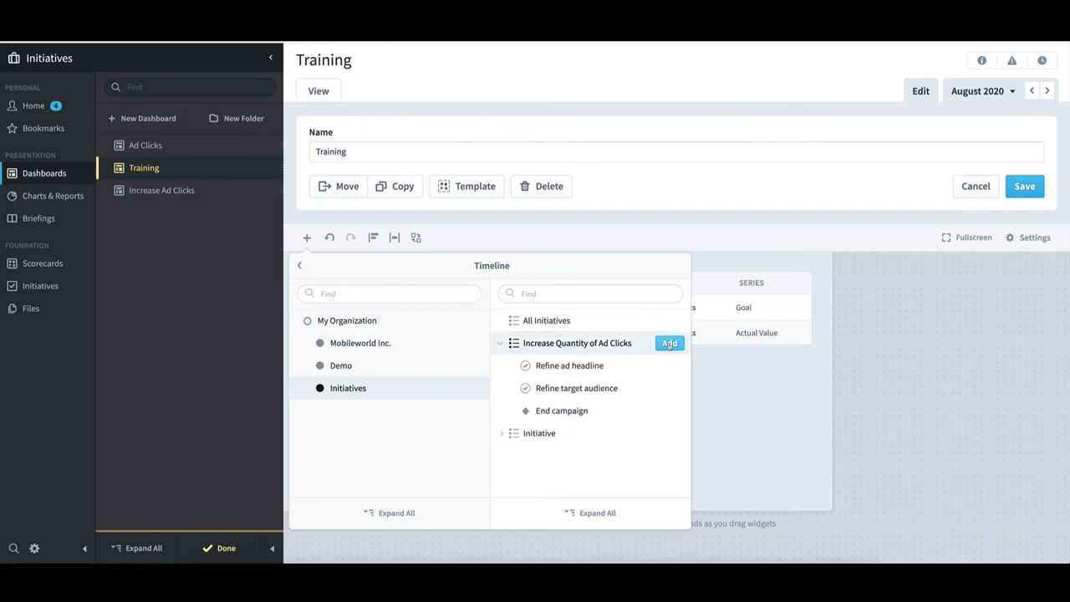
click(669, 344)
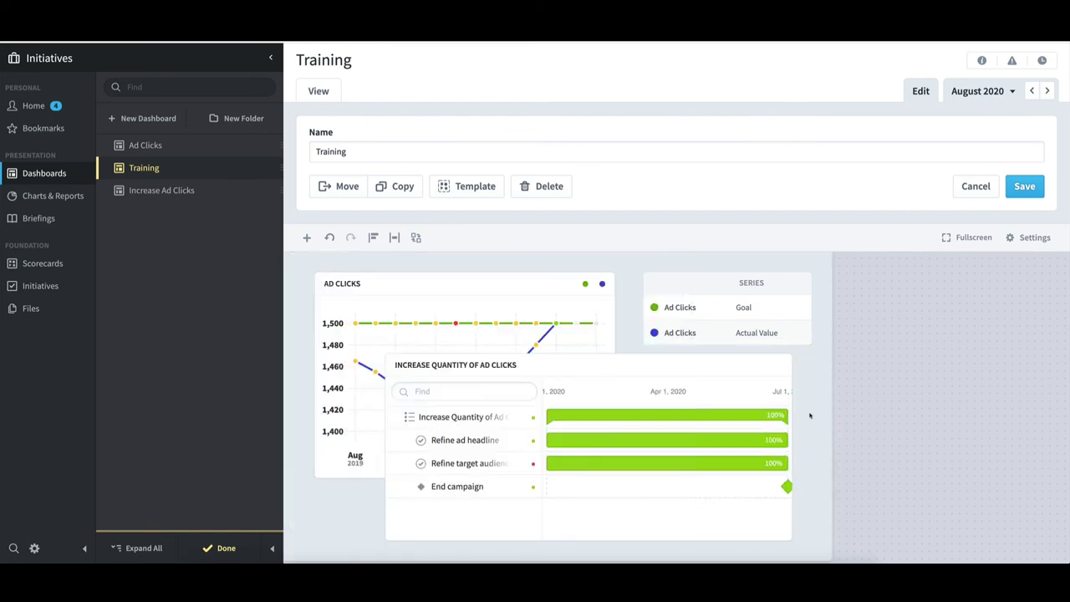
drag(721, 399, 665, 519)
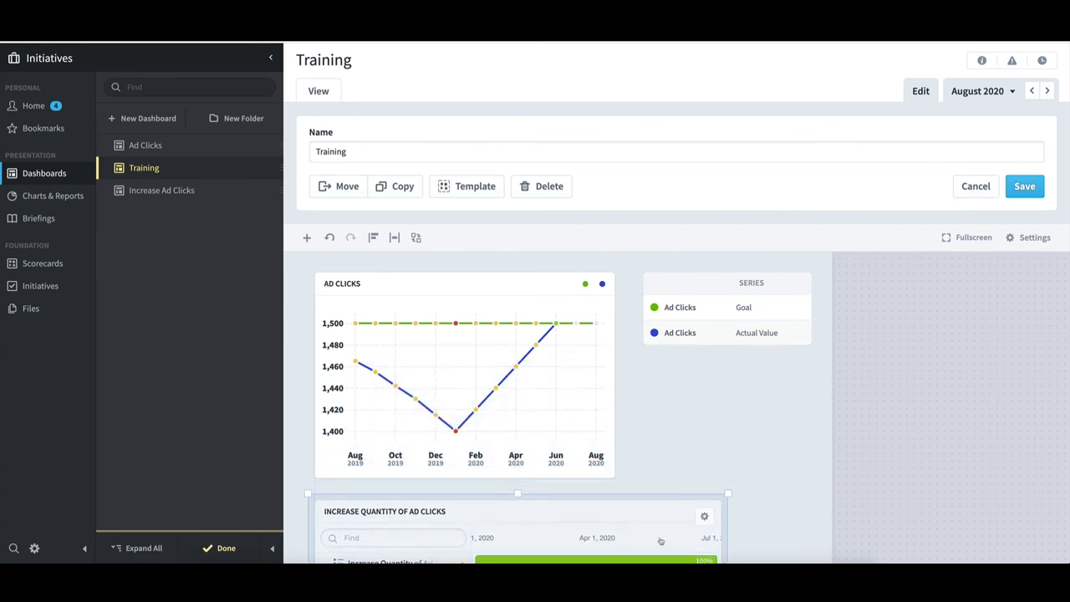
scroll(741, 478, down, 3)
drag(729, 456, 616, 449)
click(701, 446)
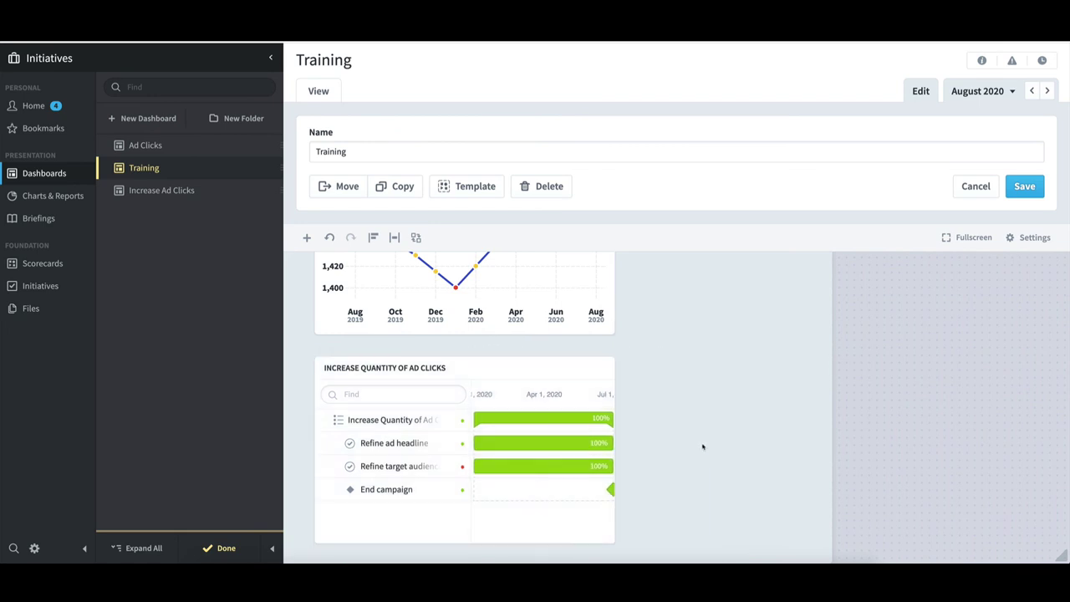
Add a scorecard-item notes widget for Ad Clicks under Increase Lead Generation
click(306, 238)
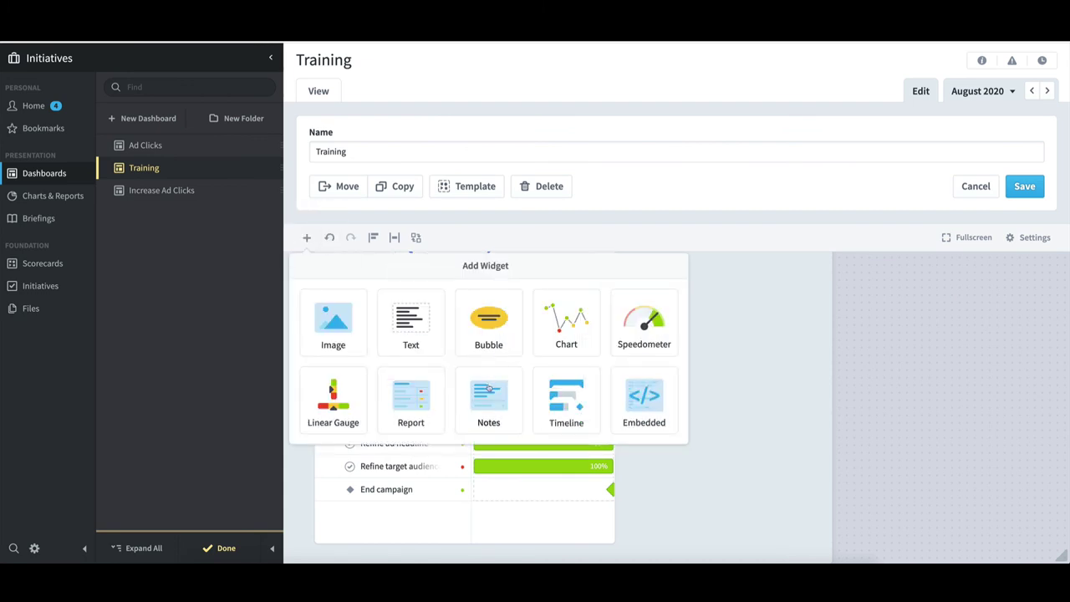
click(489, 392)
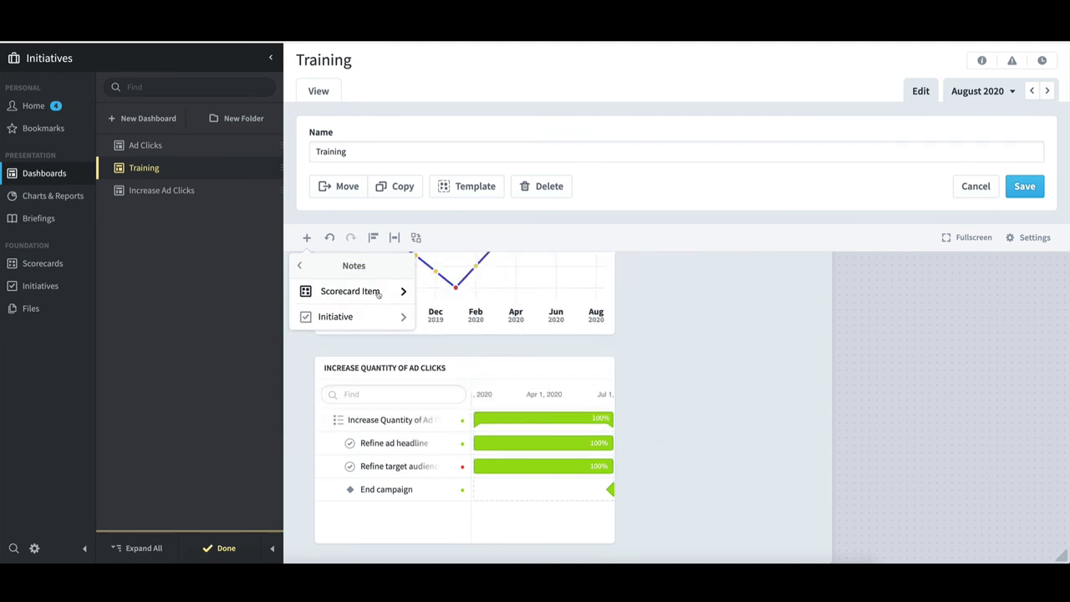
click(378, 292)
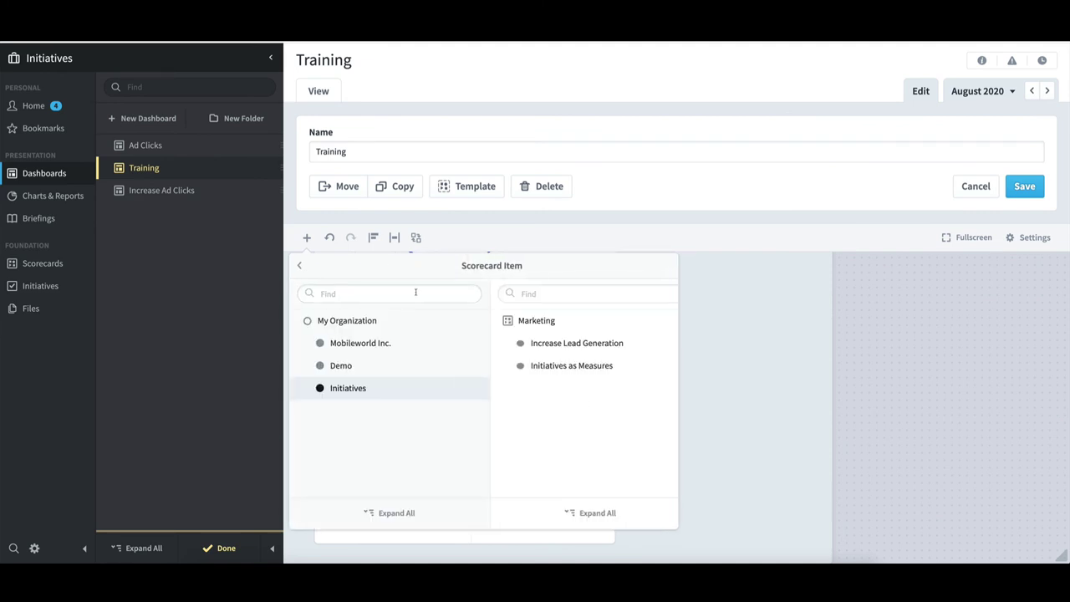
click(568, 345)
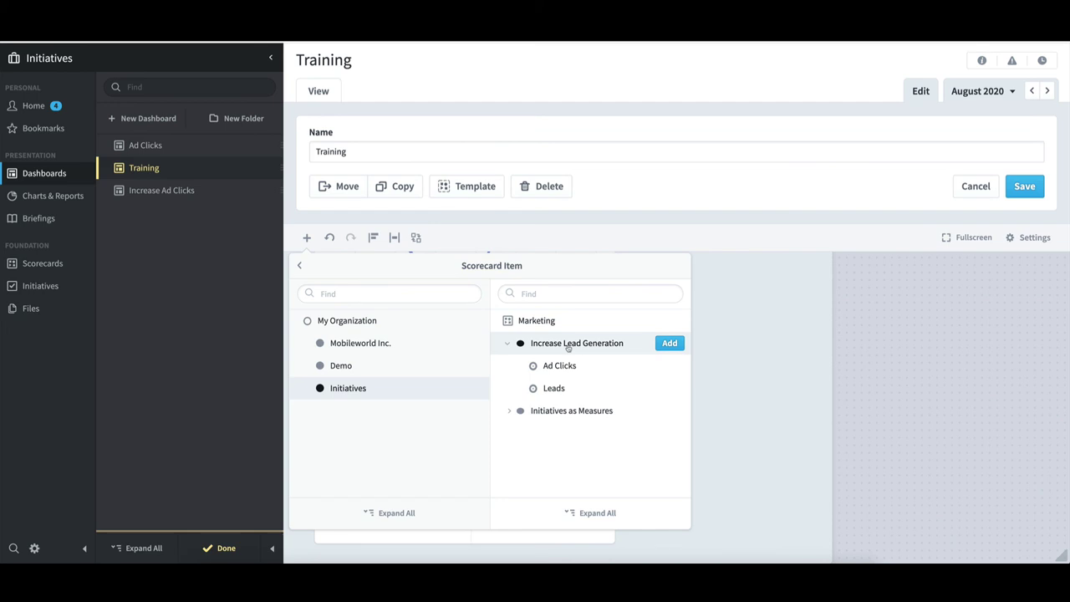
click(565, 367)
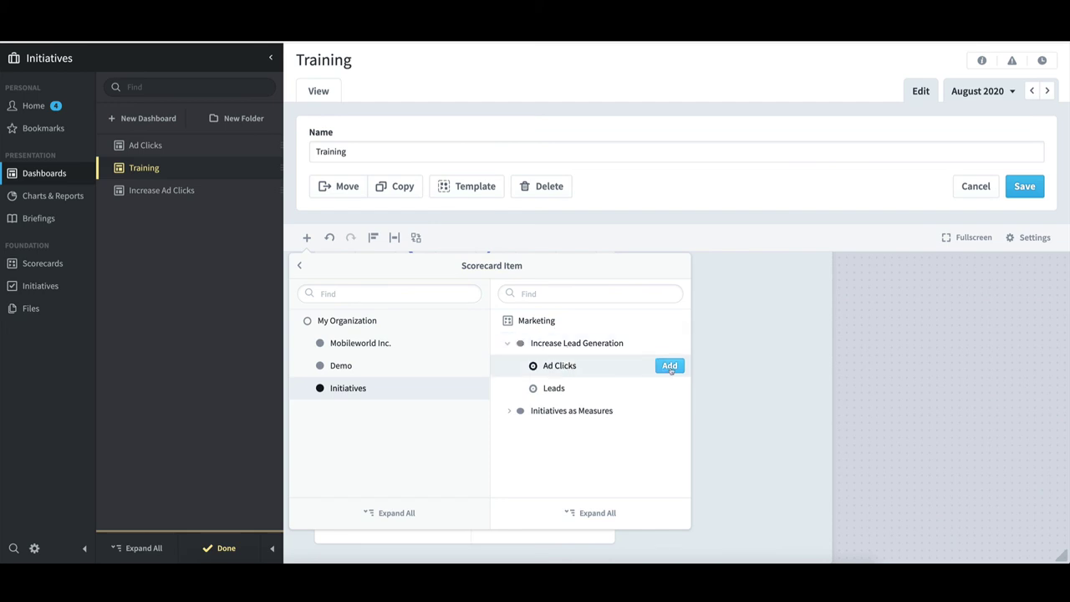
click(670, 367)
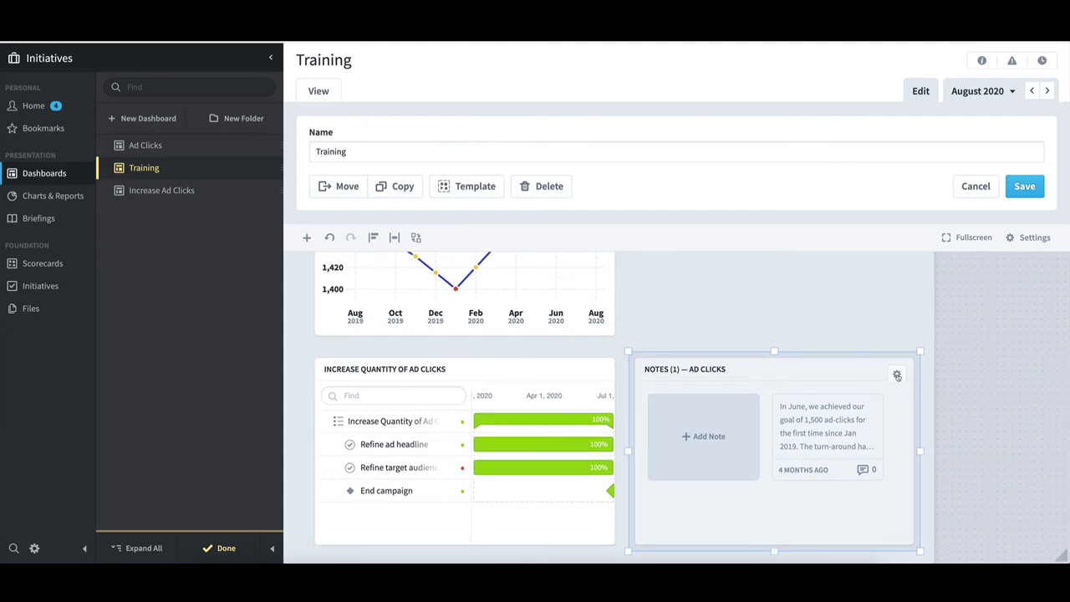
Set the Ad Clicks notes widget to display full notes and save the Training dashboard
click(897, 376)
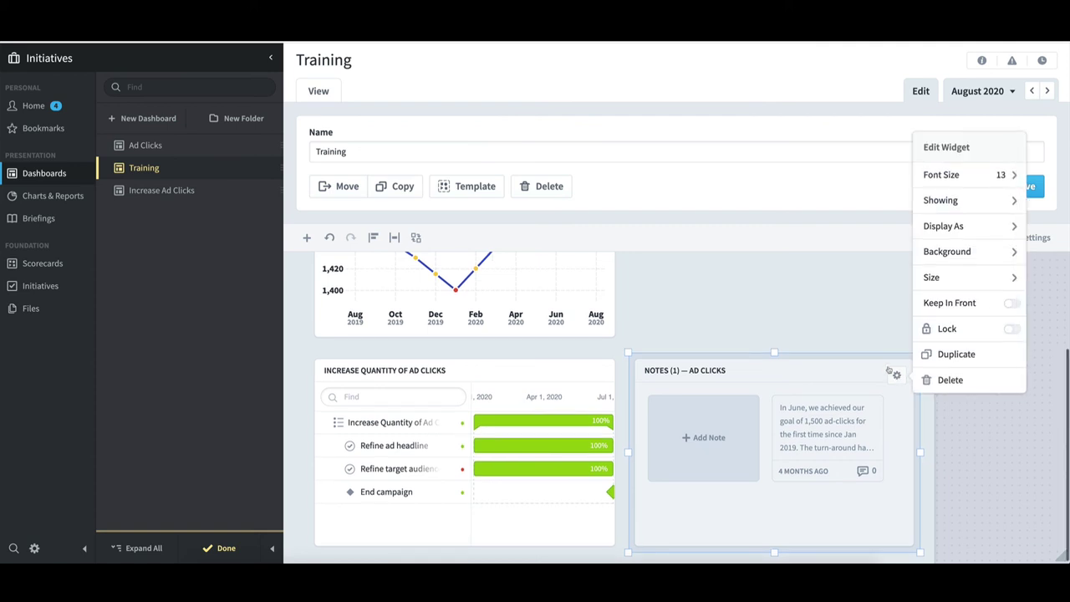
click(934, 226)
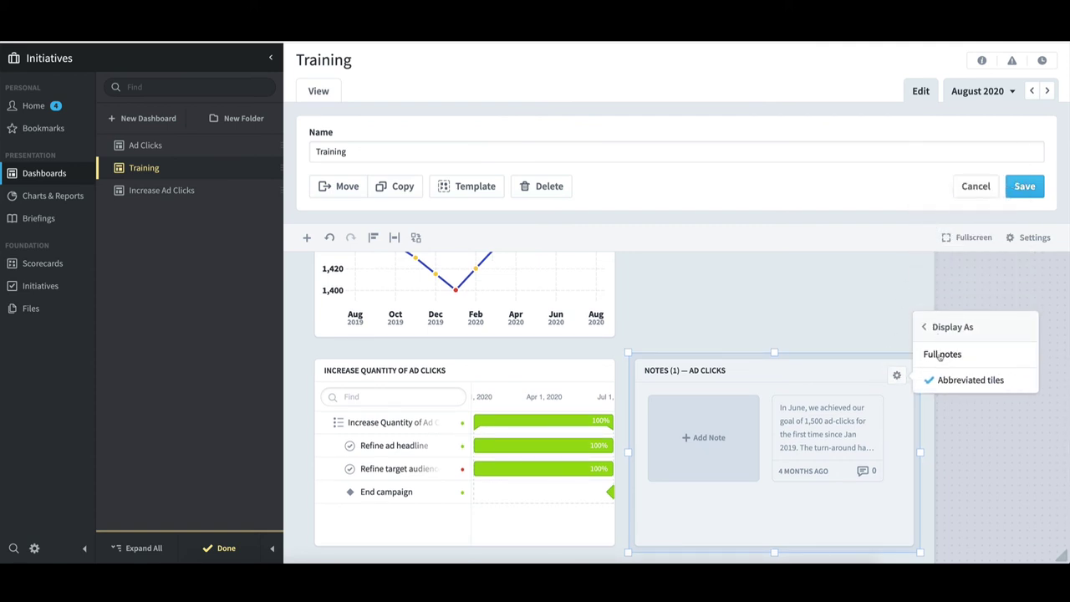
click(941, 355)
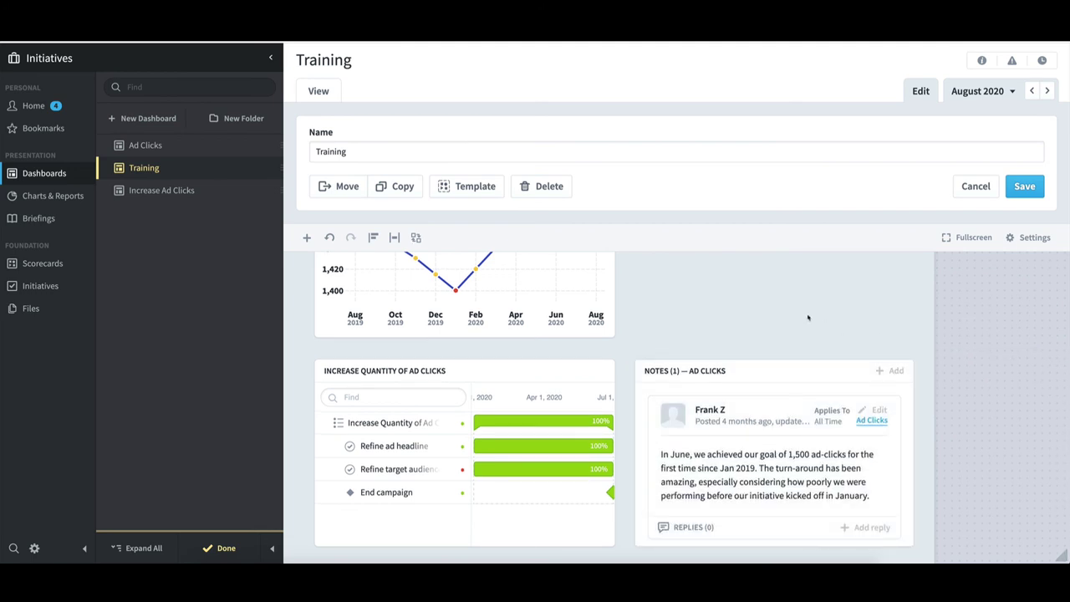
click(1025, 185)
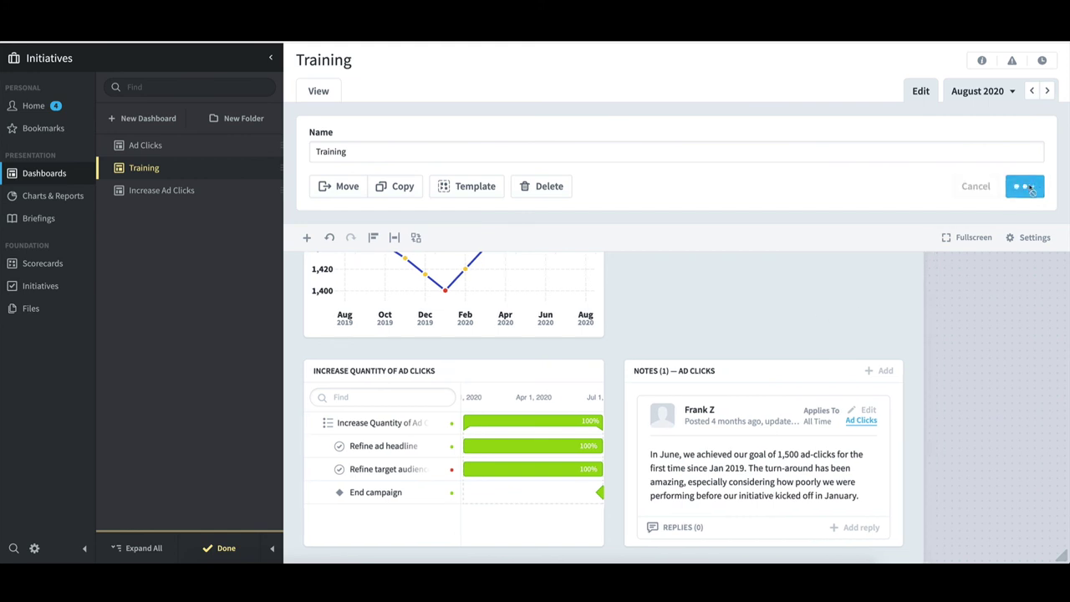
Finish the dashboard and open the Ad Initiative - % Complete measure under Initiatives as Measures
click(226, 549)
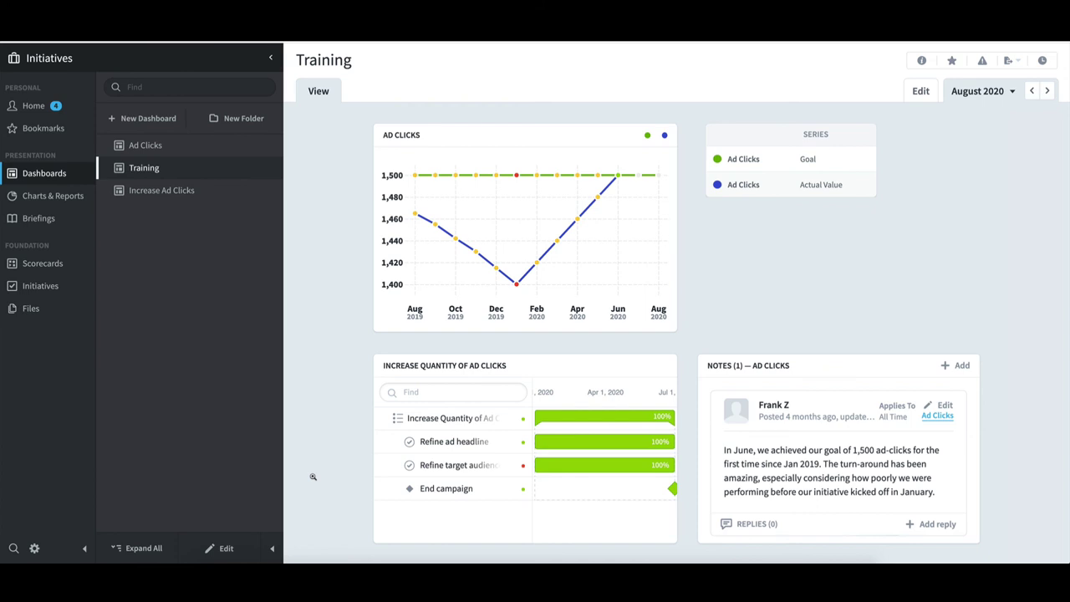
click(43, 264)
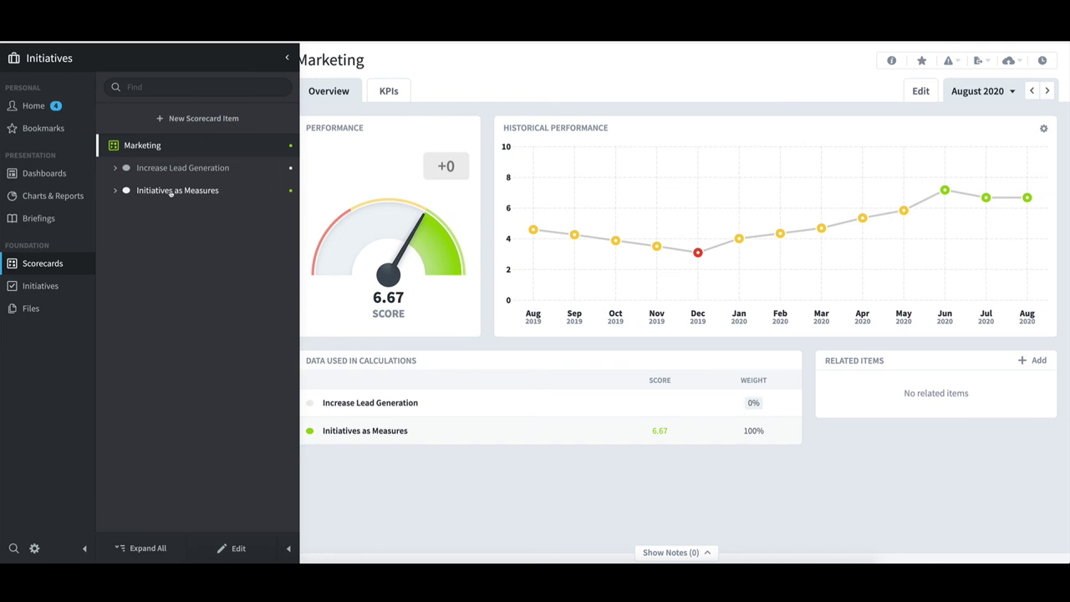
click(171, 191)
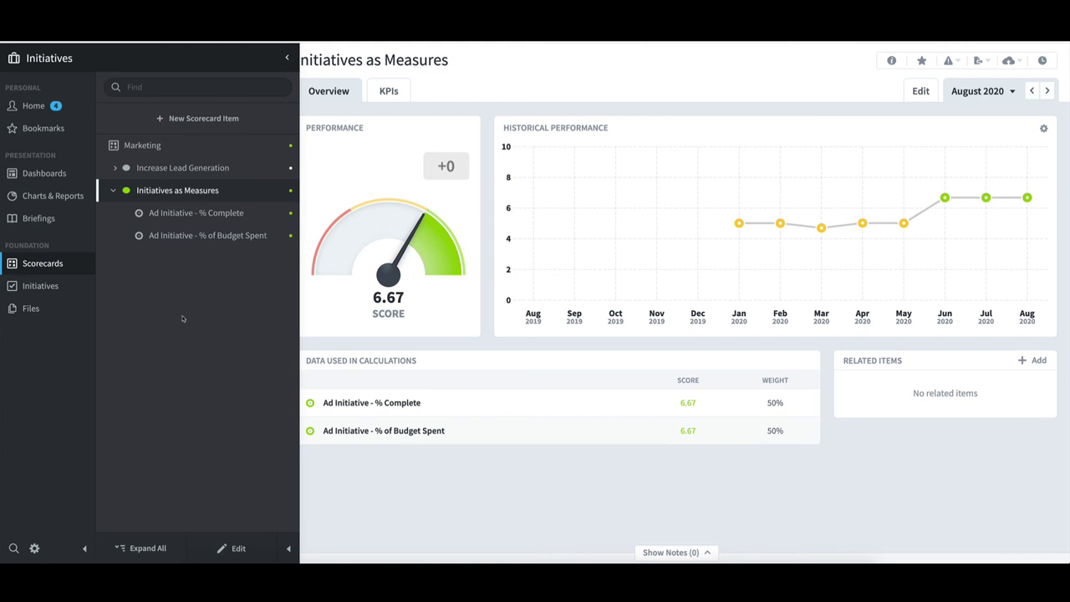
click(200, 215)
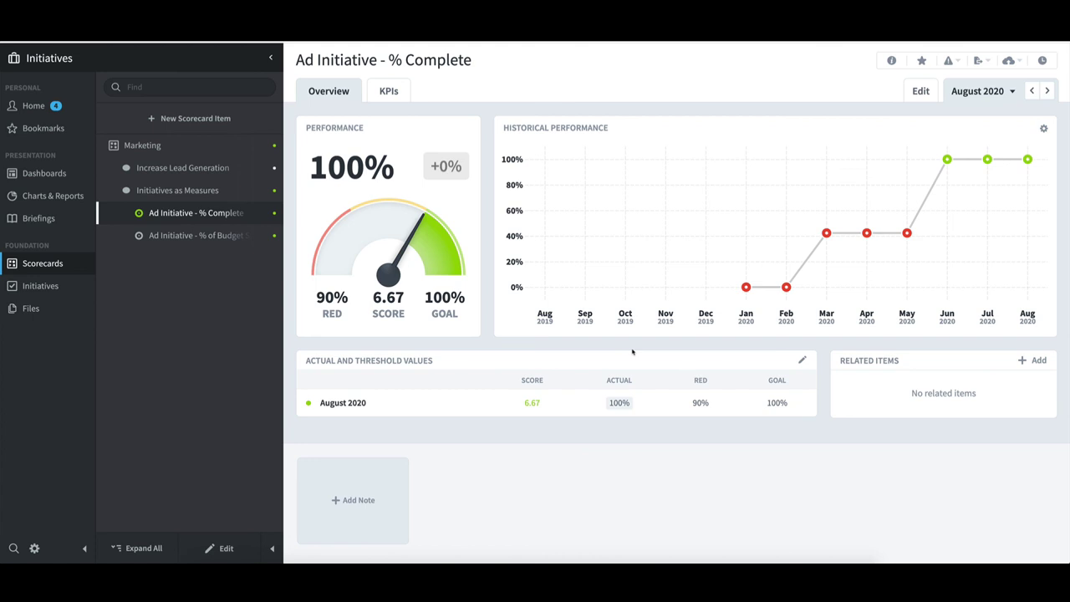
Open Ad Initiative - % of Budget Spent, step back to March 2020, then forward to June 2020
click(207, 237)
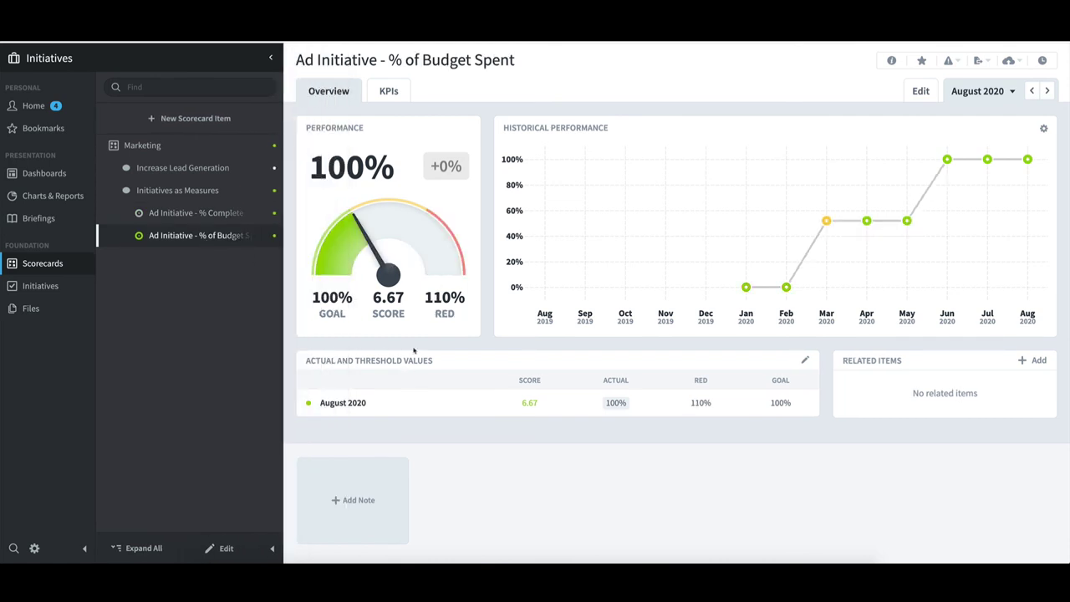
click(1032, 90)
click(1031, 90)
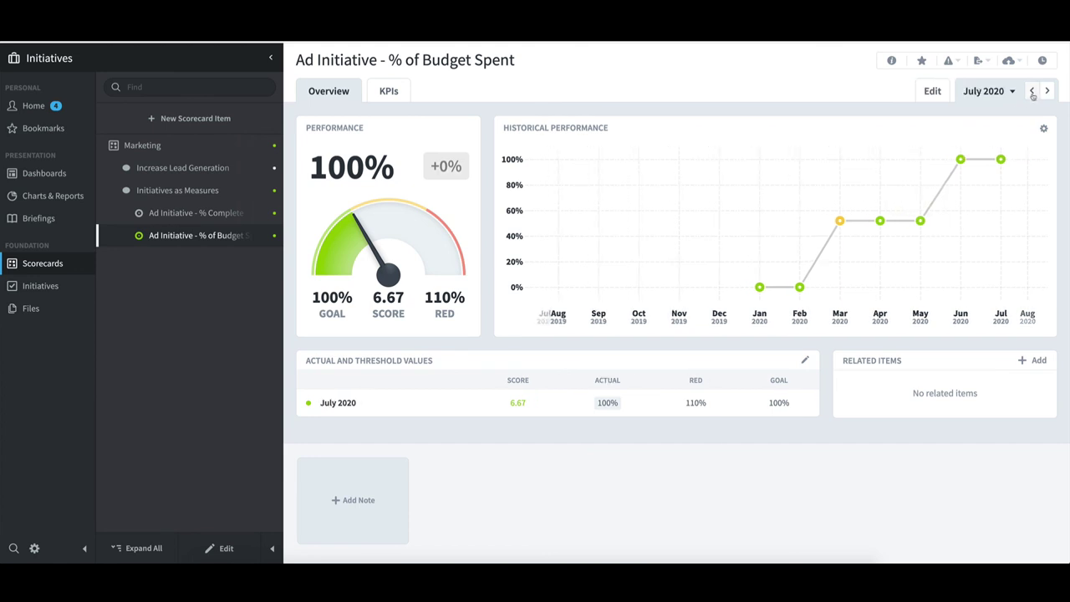
click(1032, 90)
click(1032, 91)
click(1032, 91)
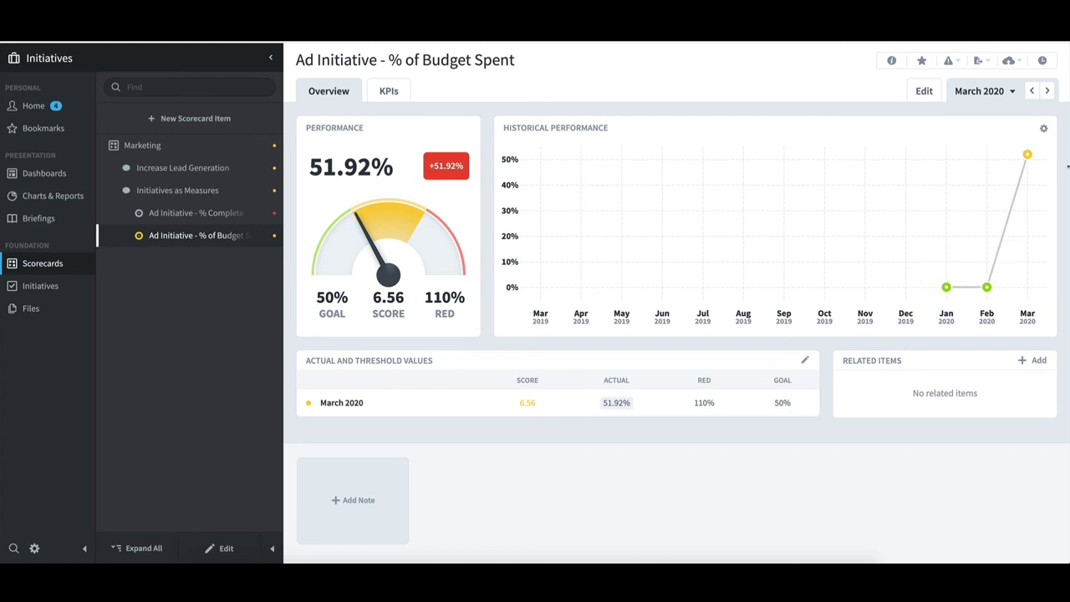
click(1047, 91)
click(1047, 92)
click(1047, 91)
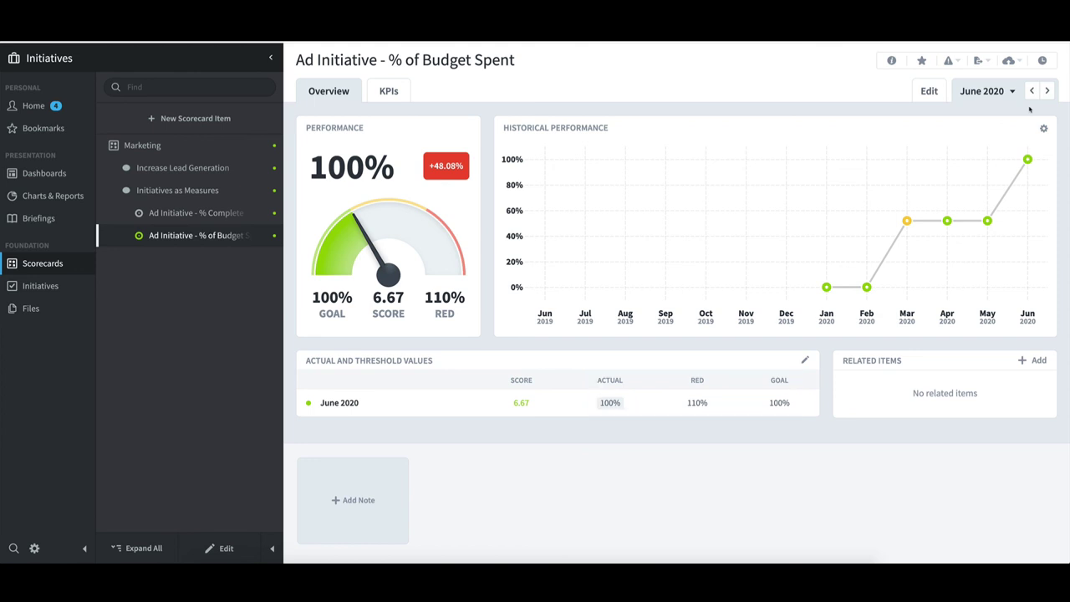
Edit the measure and inspect the I(TB,39017) Total Budget term in the I(MSTD,39017) / I(TB,39017) equation
click(227, 549)
scroll(399, 432, down, 3)
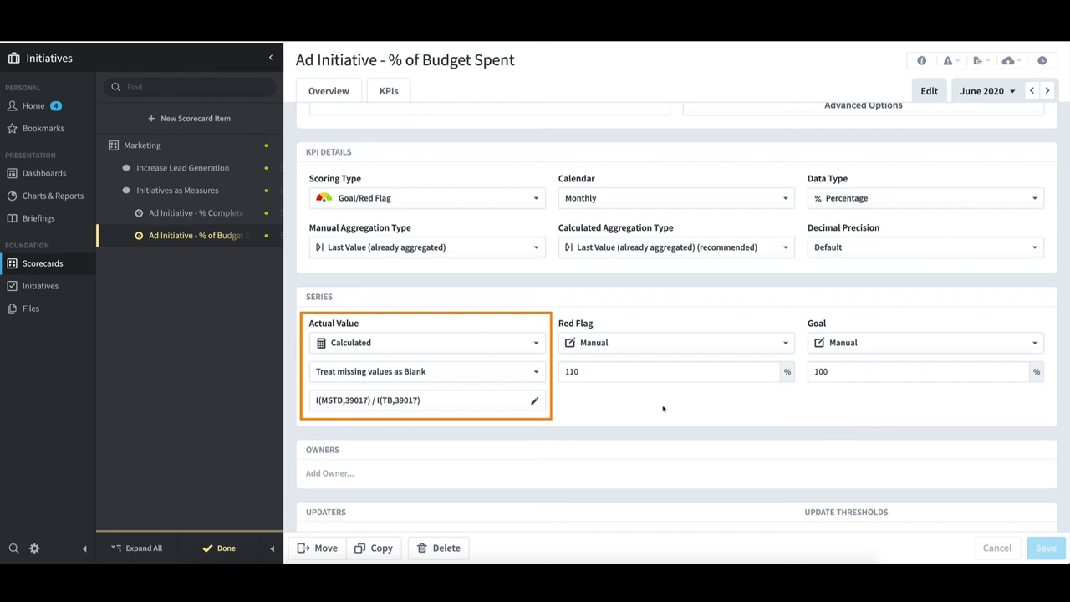
click(417, 401)
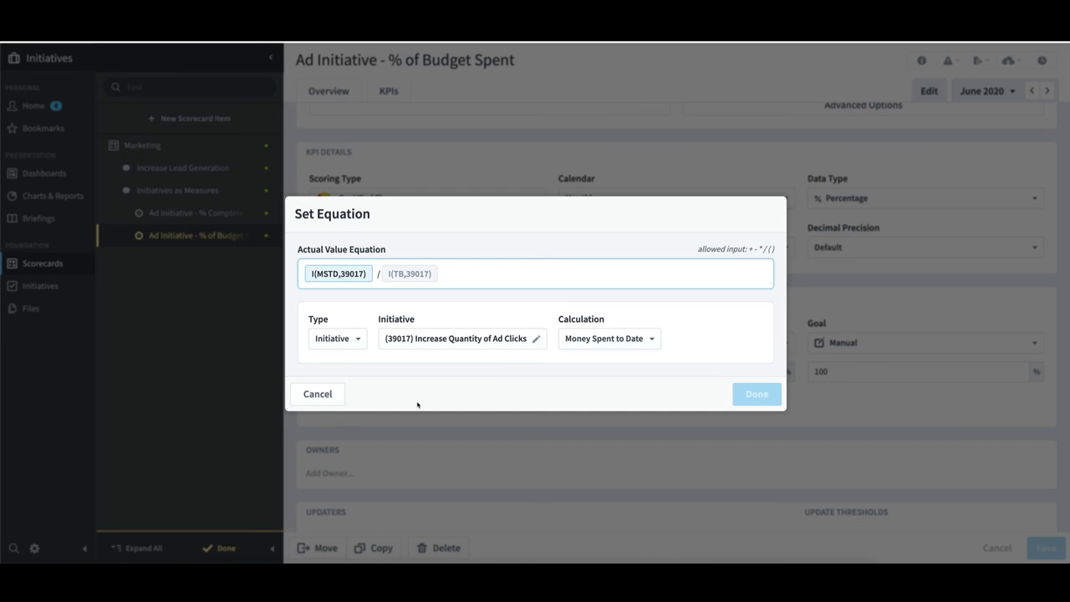
click(411, 274)
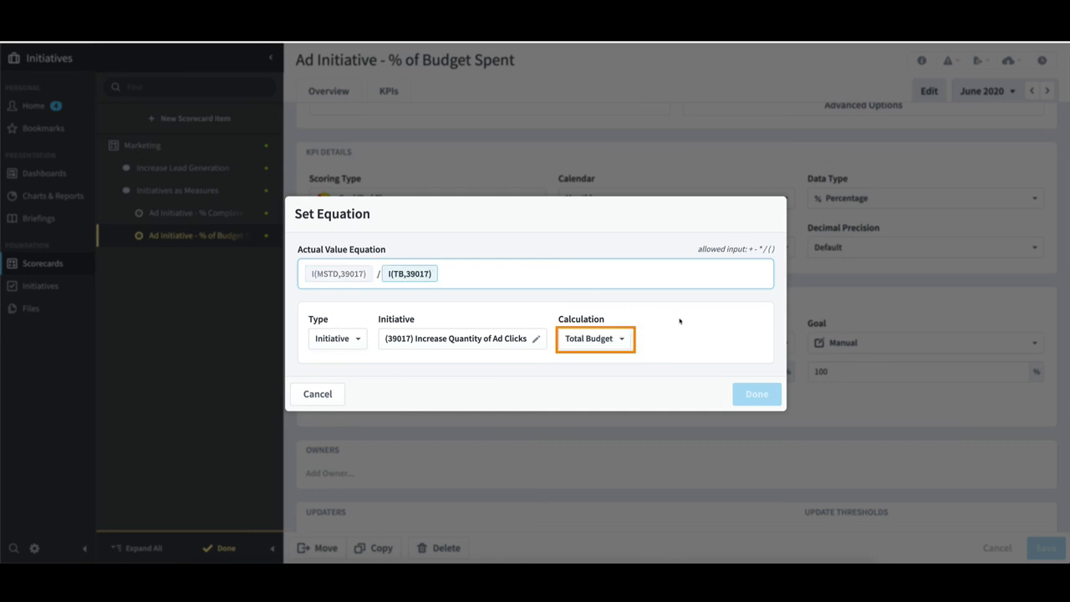